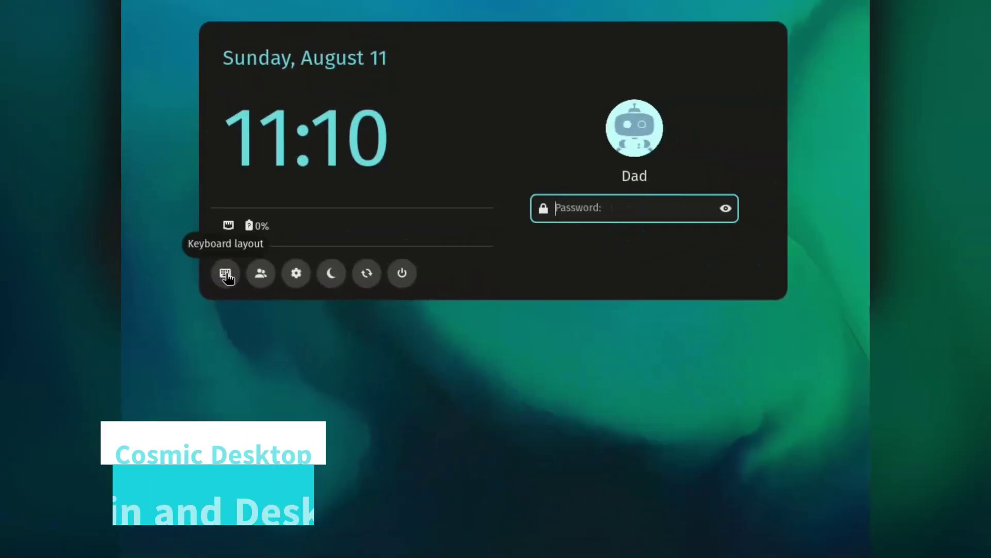
Review the keyboard layout, user and session lists, then enter the account password to log in
{"action": "left_click", "coordinate": [225, 274]}
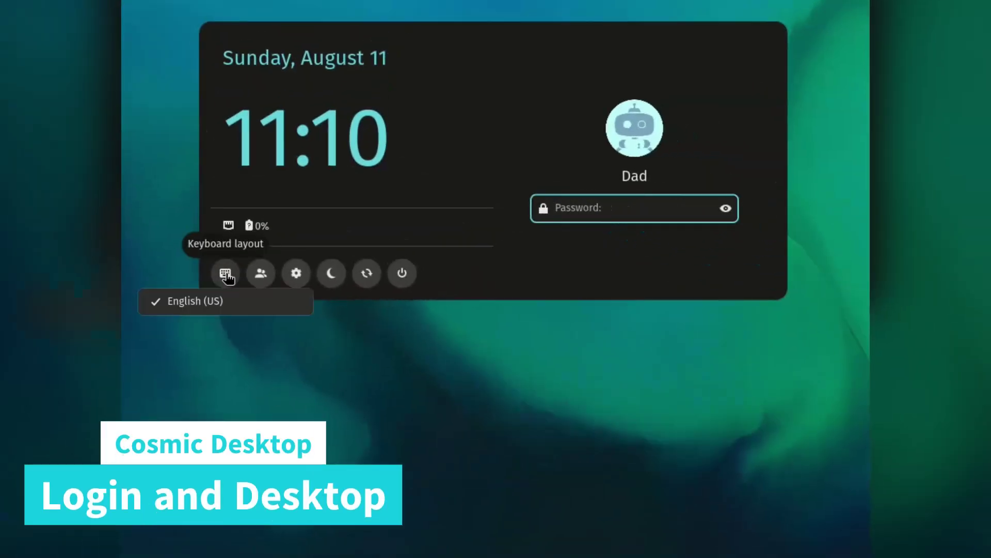
{"action": "left_click", "coordinate": [260, 276]}
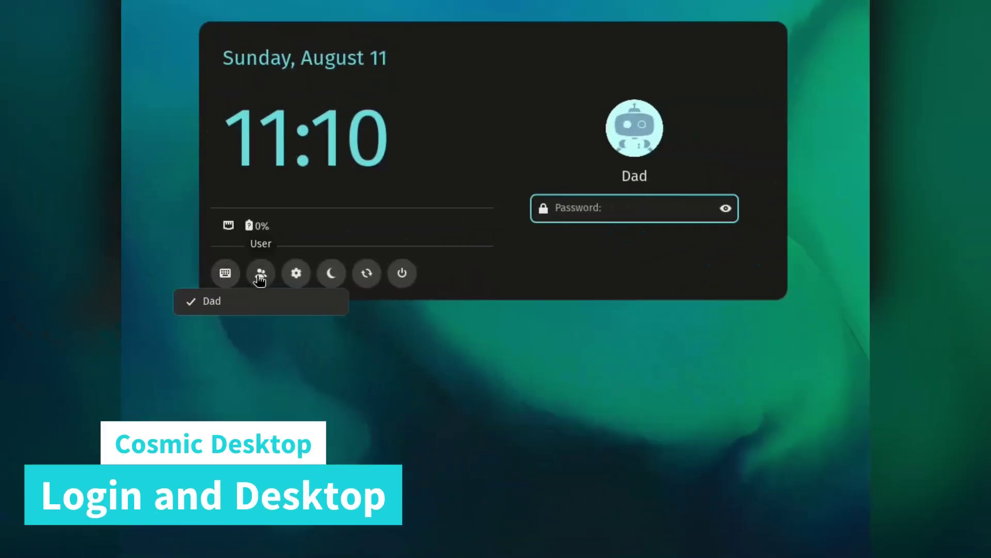
{"action": "left_click", "coordinate": [291, 279]}
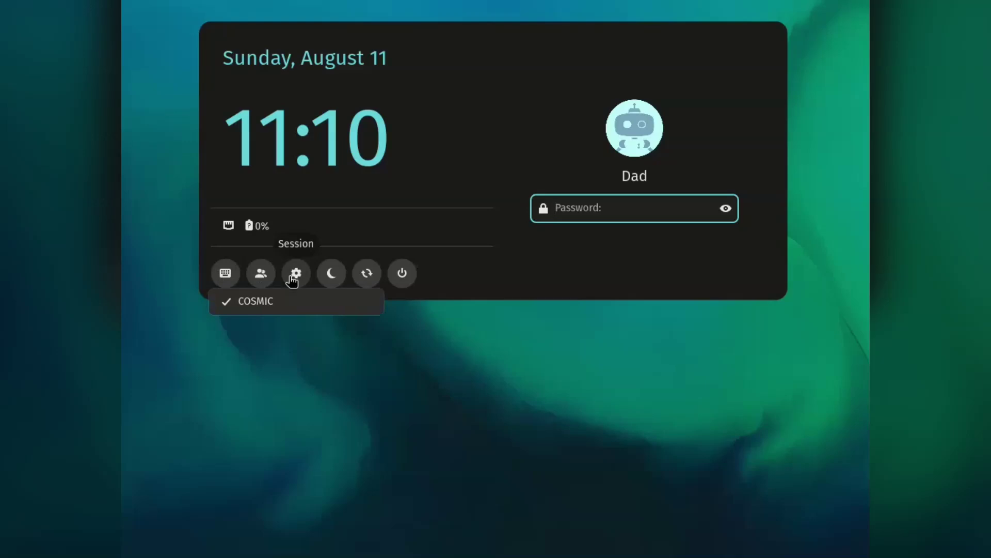
{"action": "left_click", "coordinate": [587, 206]}
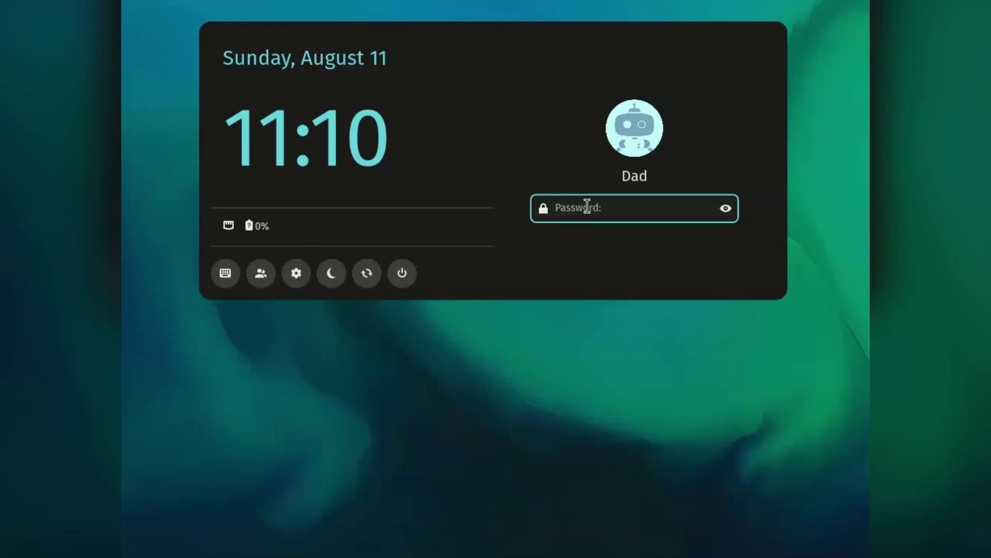
{"action": "type", "text": "••"}
{"action": "key", "text": "Return"}
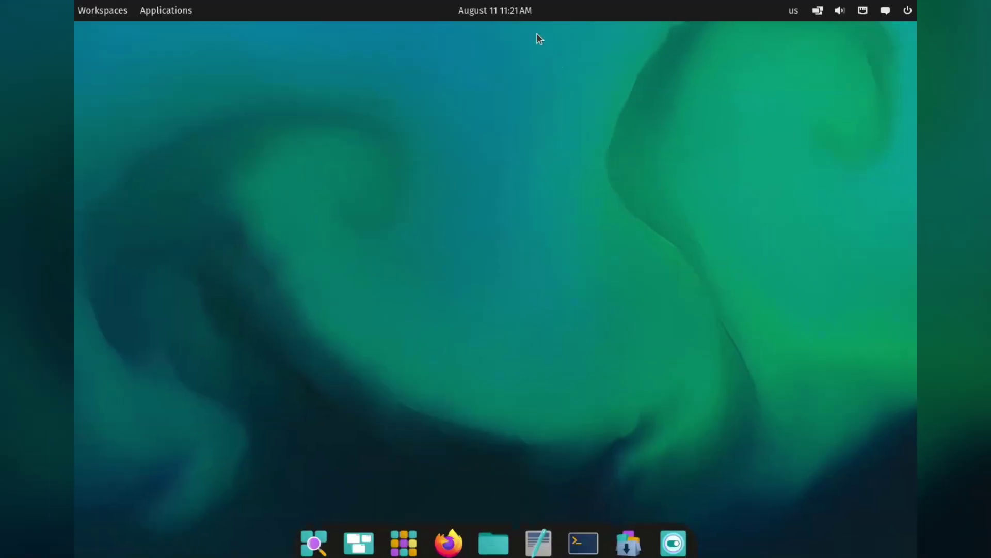
{"action": "left_click", "coordinate": [499, 14]}
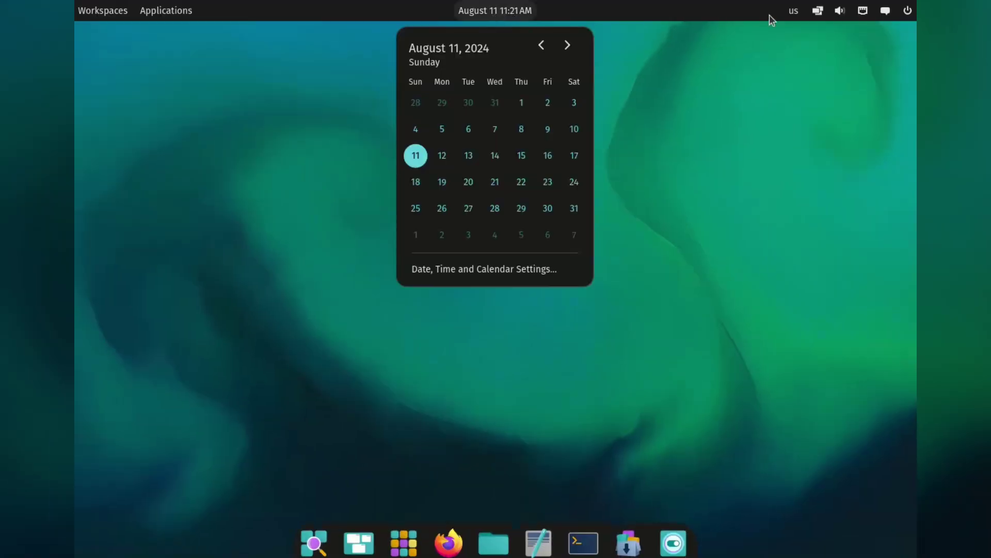
{"action": "left_click", "coordinate": [792, 13]}
{"action": "left_click", "coordinate": [819, 12]}
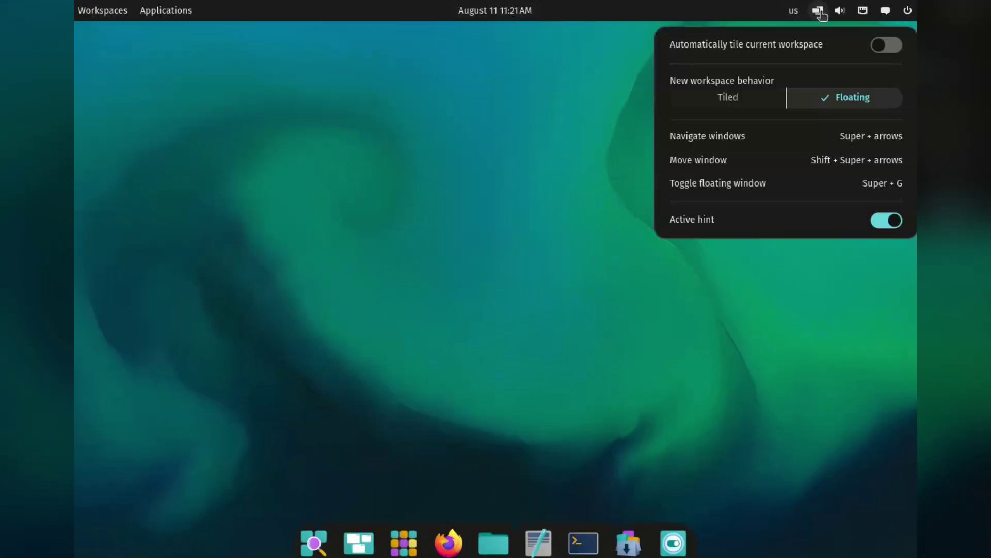
{"action": "mouse_move", "coordinate": [841, 17]}
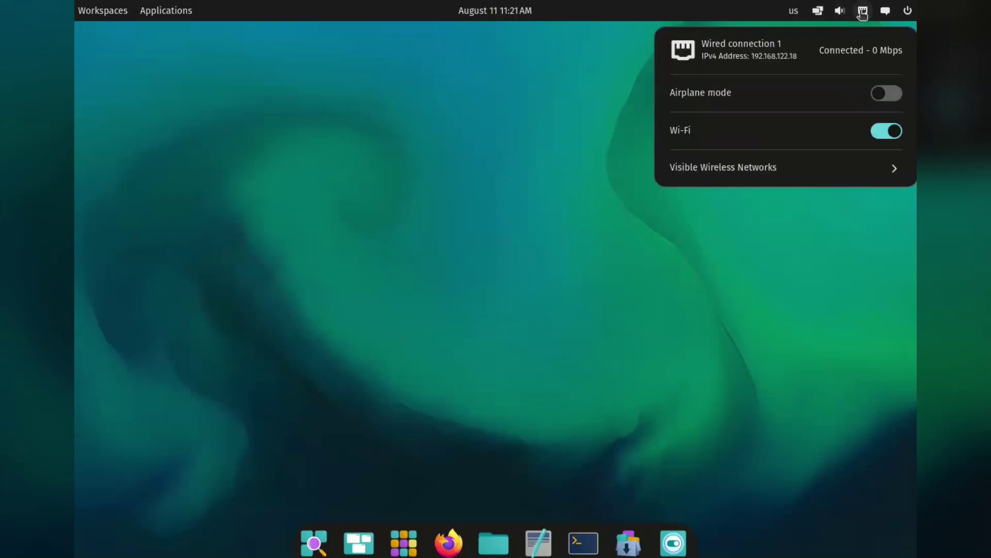
{"action": "mouse_move", "coordinate": [910, 17]}
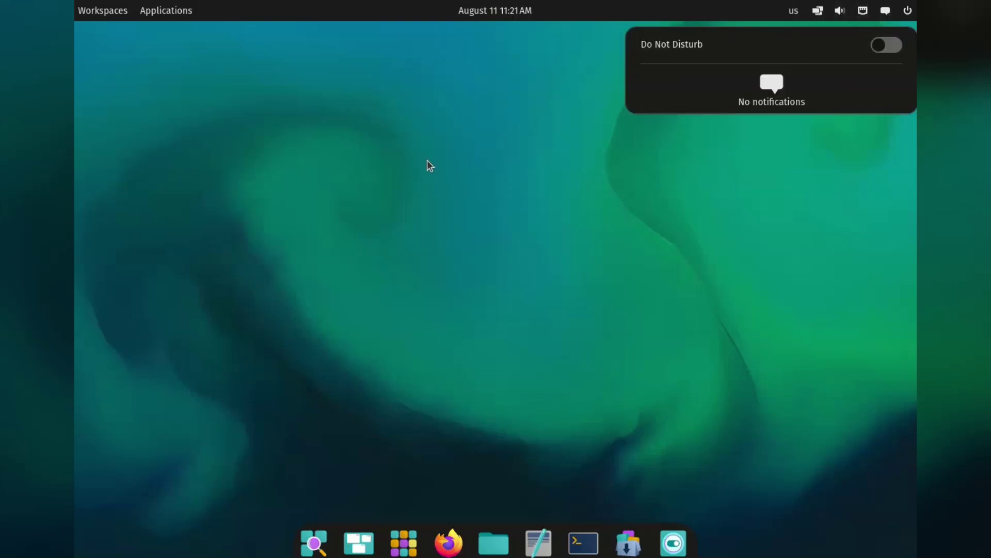
{"action": "left_click", "coordinate": [427, 163]}
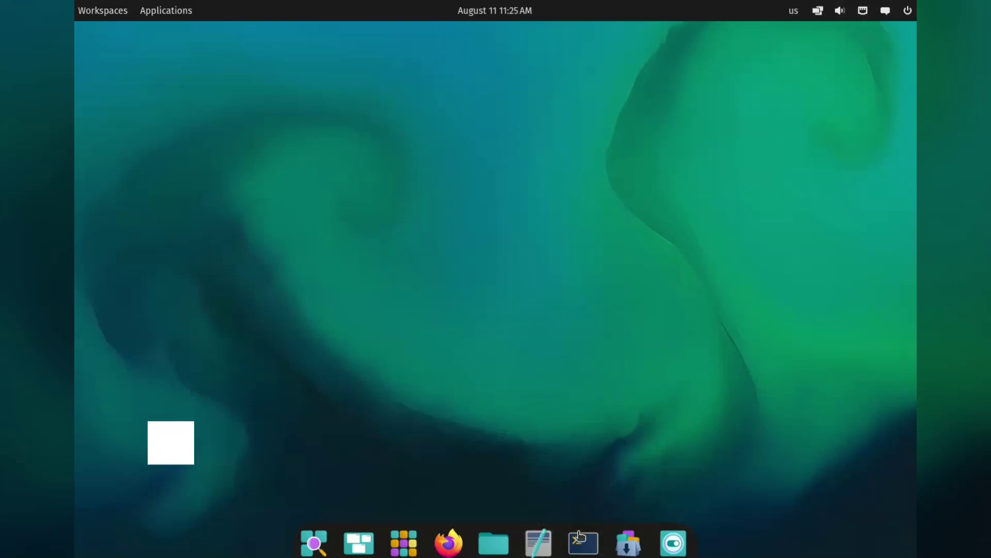
Launch a terminal from the dock and open a second terminal window, moving both into place
{"action": "left_click", "coordinate": [580, 541]}
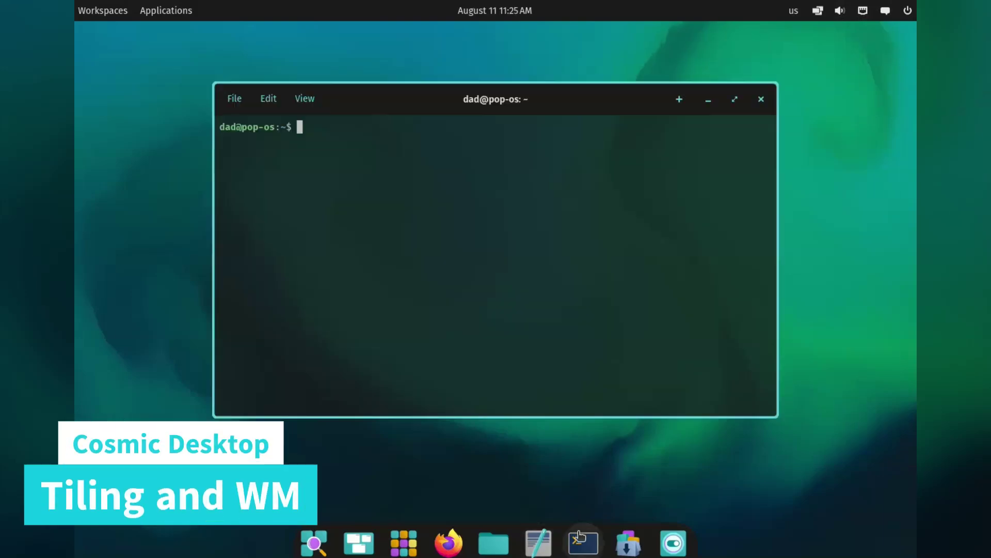
{"action": "left_click_drag", "start_coordinate": [572, 106], "coordinate": [459, 69]}
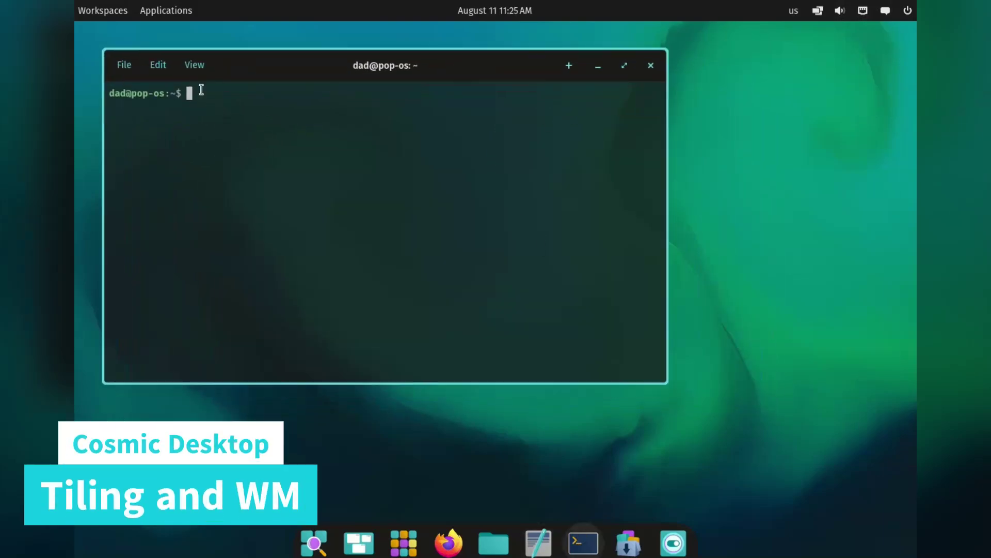
{"action": "left_click", "coordinate": [124, 66]}
{"action": "left_click", "coordinate": [139, 105]}
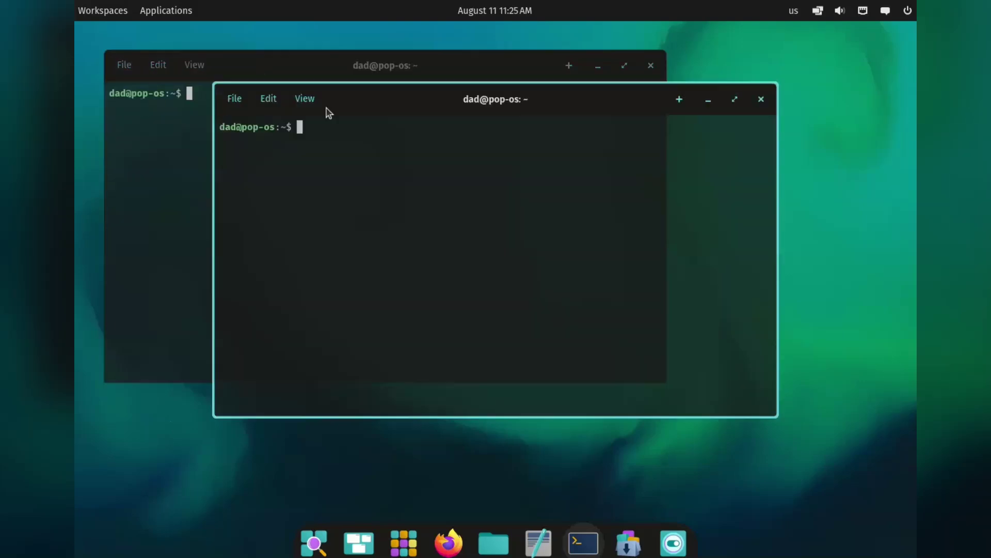
{"action": "left_click_drag", "start_coordinate": [425, 102], "coordinate": [510, 146]}
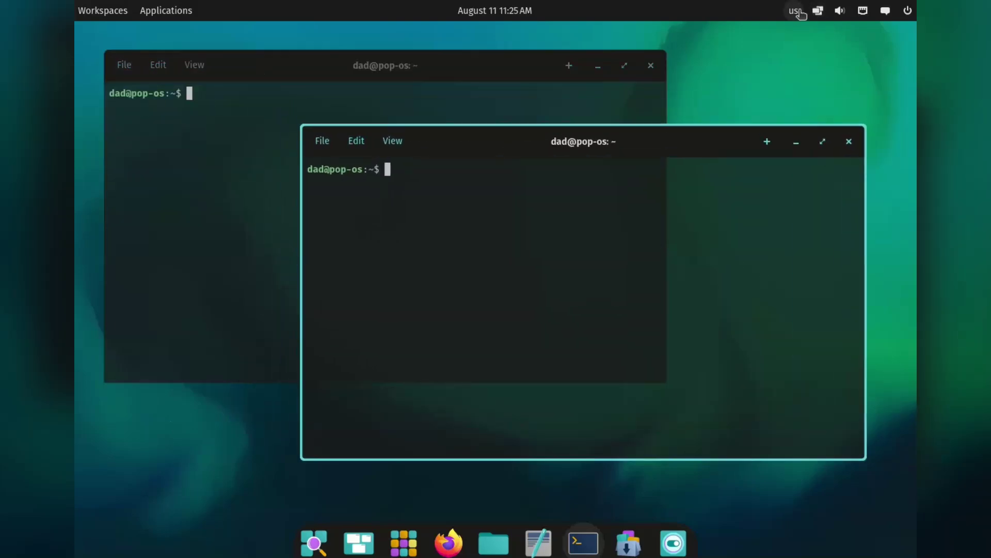
Turn on automatic tiling with Tiled as the default, and open a third terminal tiled bottom-right
{"action": "left_click", "coordinate": [819, 12]}
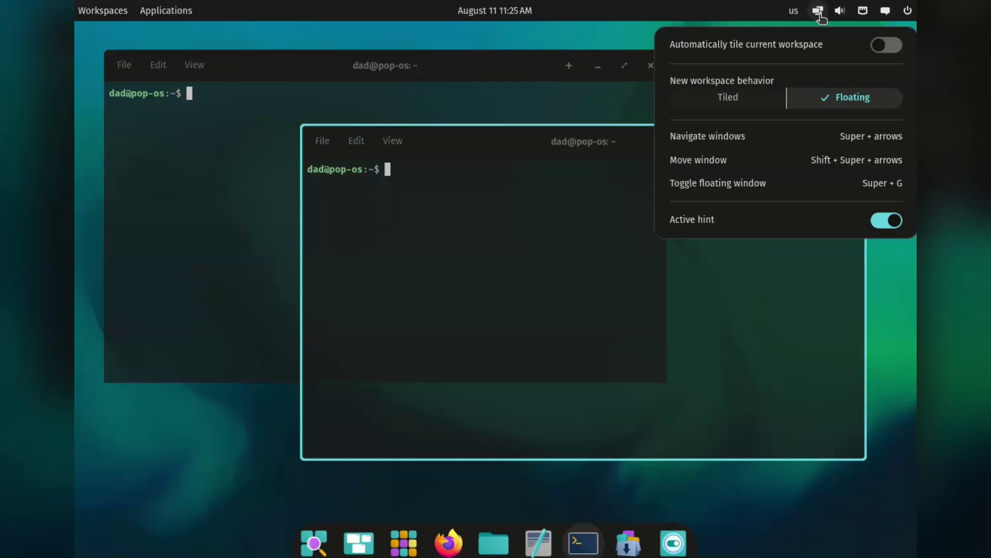
{"action": "left_click", "coordinate": [729, 98]}
{"action": "left_click", "coordinate": [887, 46]}
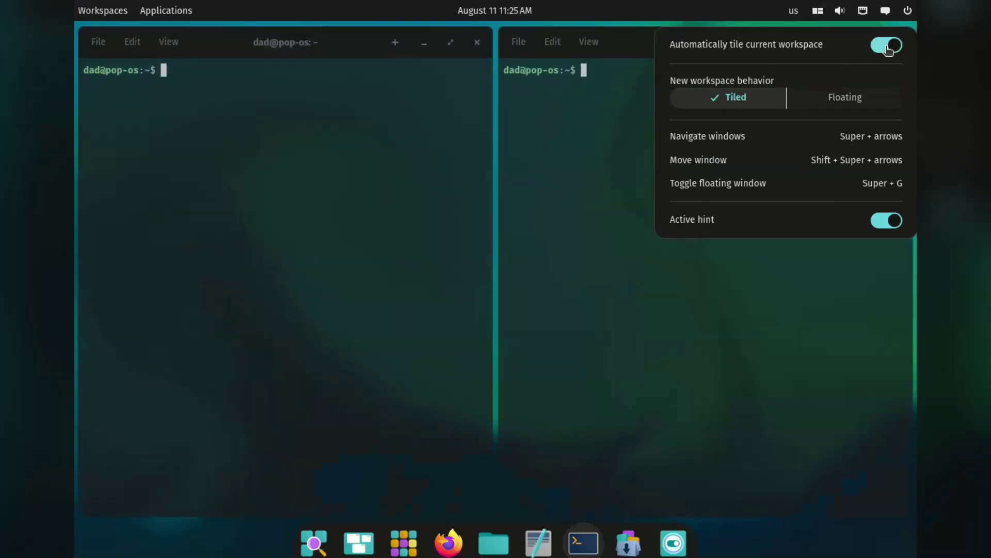
{"action": "left_click", "coordinate": [618, 133]}
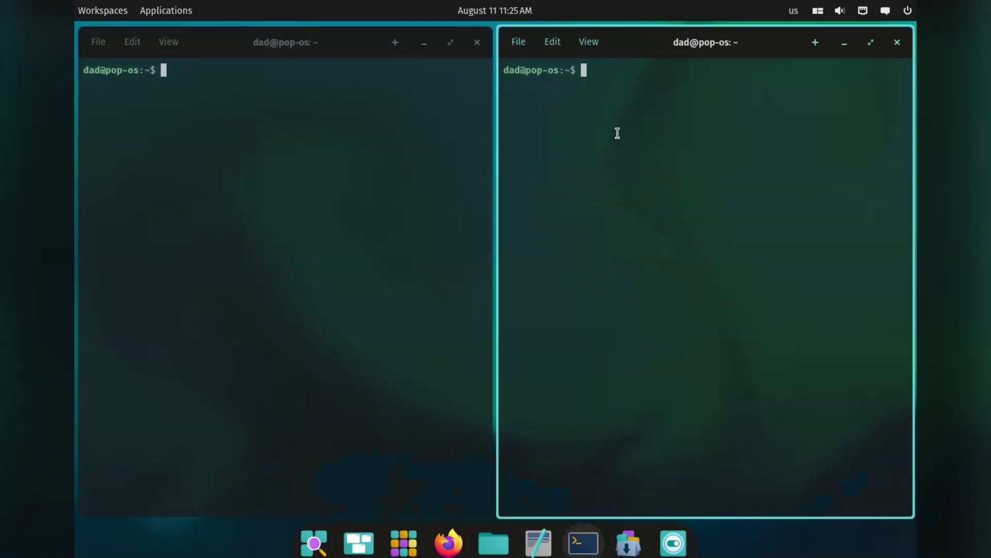
{"action": "left_click", "coordinate": [516, 42]}
{"action": "left_click", "coordinate": [526, 89]}
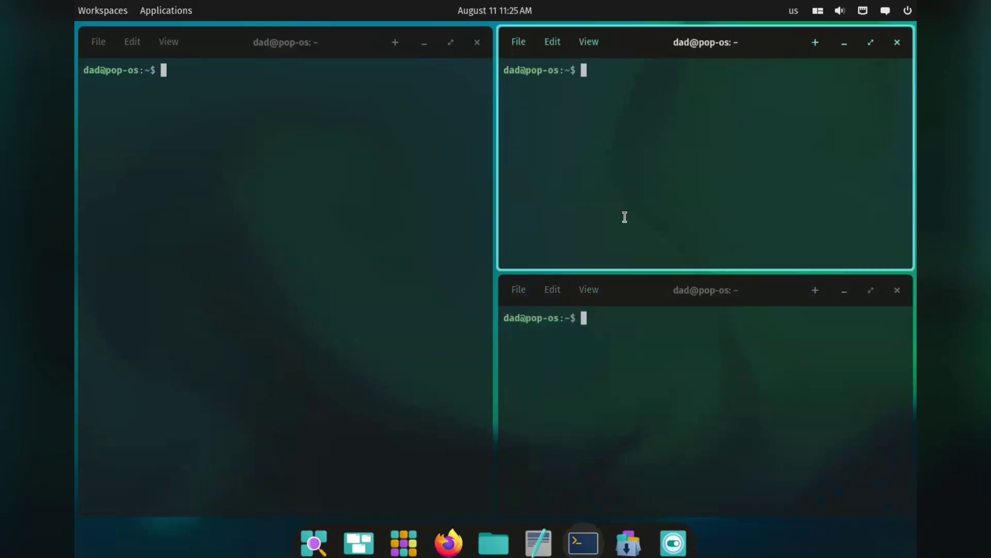
Focus the left, bottom-right and top-right terminal tiles in turn and reopen the tiling settings
{"action": "left_click", "coordinate": [290, 327]}
{"action": "left_click", "coordinate": [593, 339]}
{"action": "left_click", "coordinate": [623, 212]}
{"action": "left_click", "coordinate": [820, 12]}
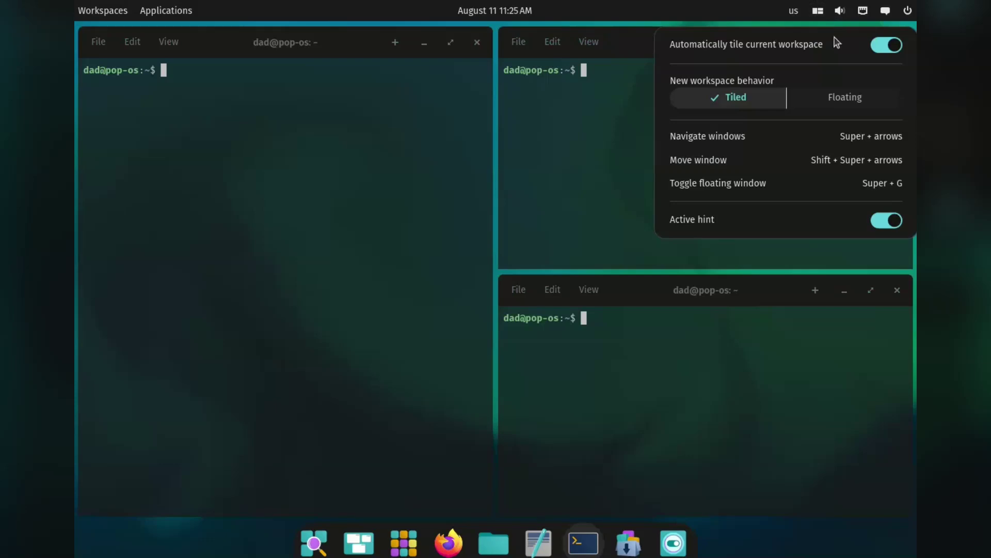
Switch the workspace to floating windows and drag the three terminals into new positions
{"action": "left_click", "coordinate": [883, 49]}
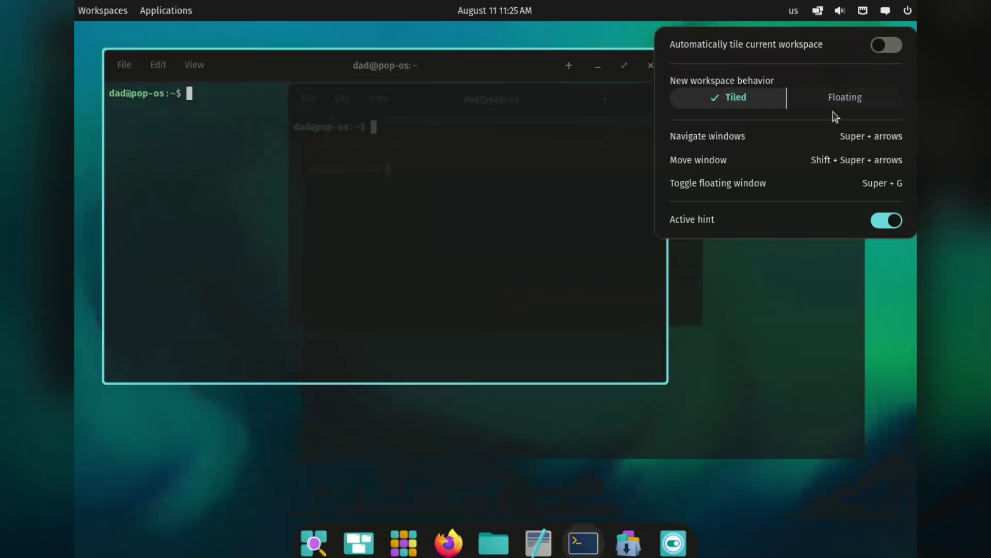
{"action": "left_click", "coordinate": [836, 101]}
{"action": "left_click", "coordinate": [774, 284]}
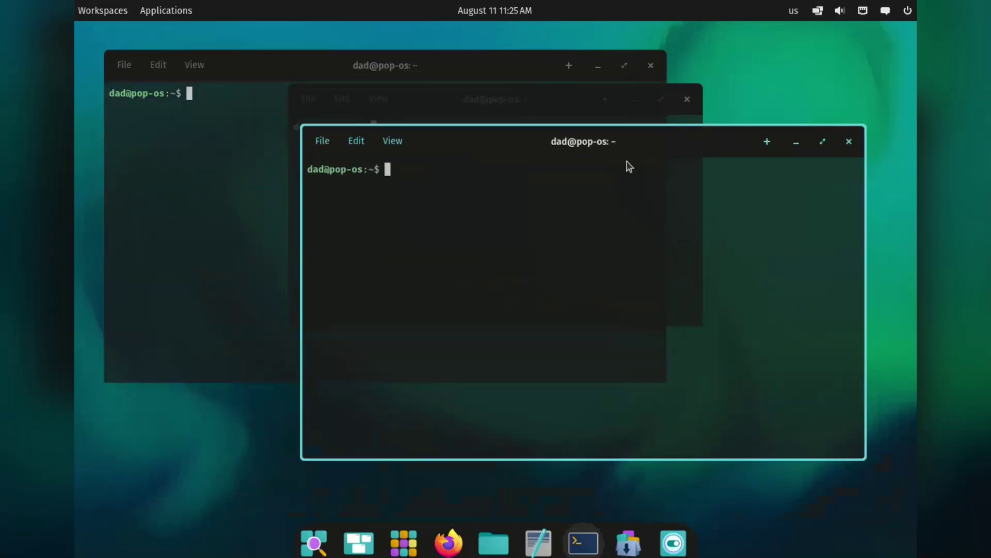
{"action": "left_click", "coordinate": [525, 79]}
{"action": "left_click_drag", "start_coordinate": [525, 80], "coordinate": [489, 190]}
{"action": "left_click_drag", "start_coordinate": [494, 92], "coordinate": [453, 56]}
{"action": "left_click_drag", "start_coordinate": [201, 172], "coordinate": [271, 177]}
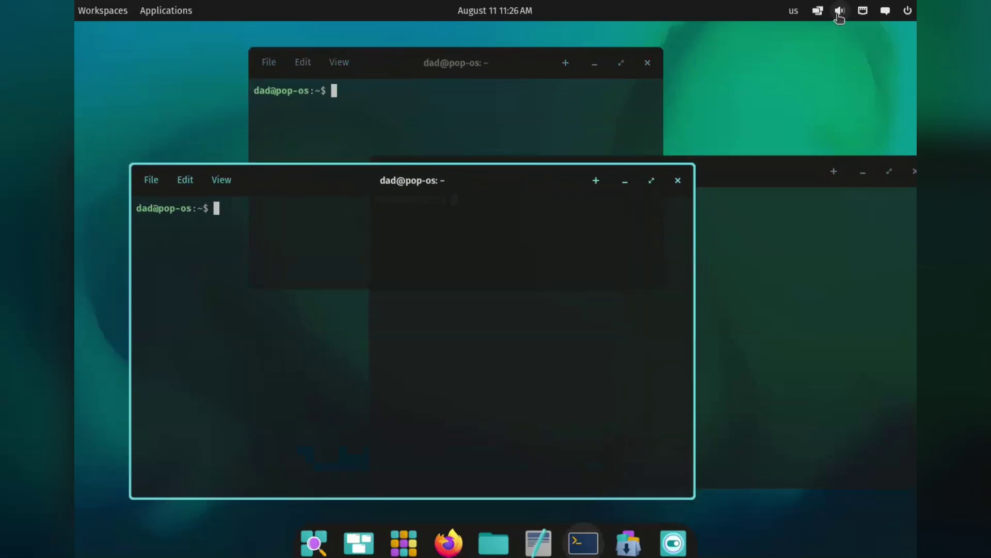
Re-enable automatic tiling with Tiled as default, and resize the split between left and right tiles
{"action": "left_click", "coordinate": [818, 11]}
{"action": "left_click", "coordinate": [885, 42]}
{"action": "left_click", "coordinate": [730, 98]}
{"action": "left_click", "coordinate": [571, 167]}
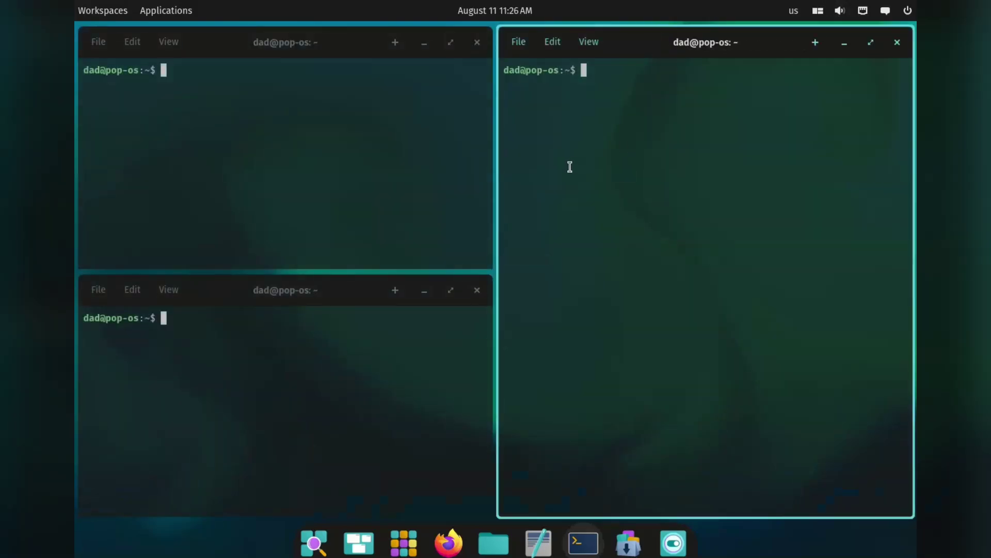
{"action": "left_click_drag", "start_coordinate": [495, 173], "coordinate": [521, 189]}
Run neofetch in the right tile to print the Pop!_OS 24.04 LTS system summary
{"action": "type", "text": "neofetch"}
{"action": "key", "text": "Return"}
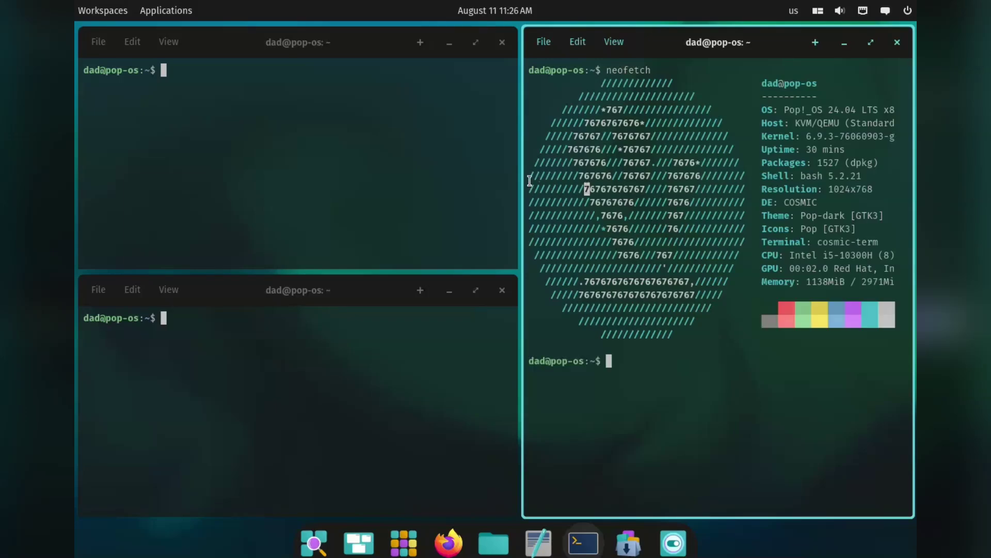
{"action": "left_click", "coordinate": [246, 161]}
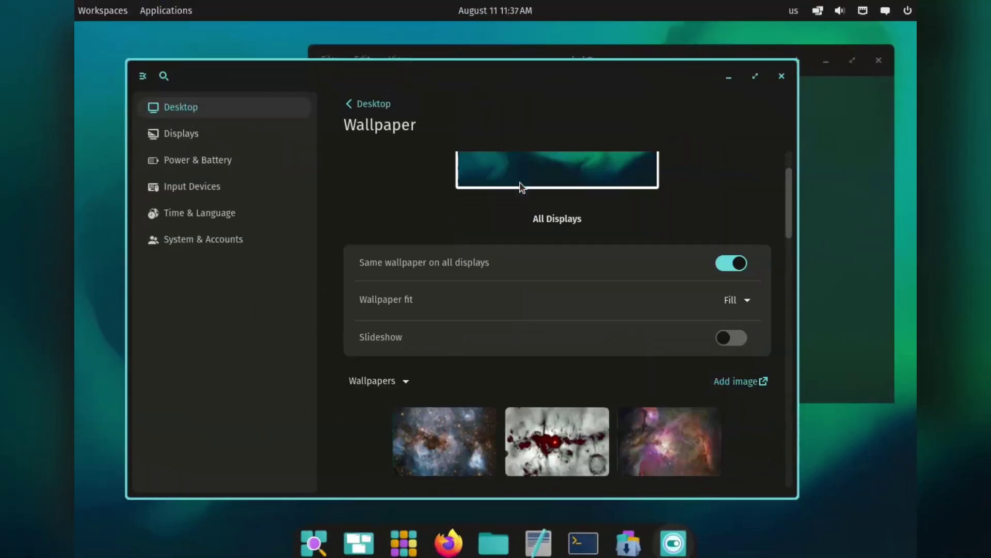
Preview the nebula and blue star-field images as the desktop wallpaper
{"action": "scroll", "coordinate": [521, 187], "scroll_direction": "down", "scroll_amount": 10}
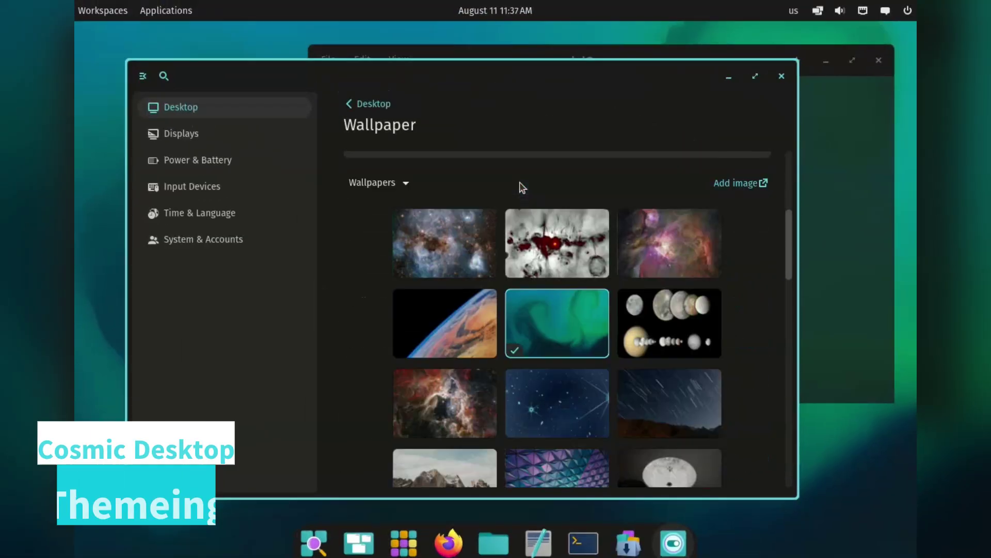
{"action": "left_click", "coordinate": [447, 321]}
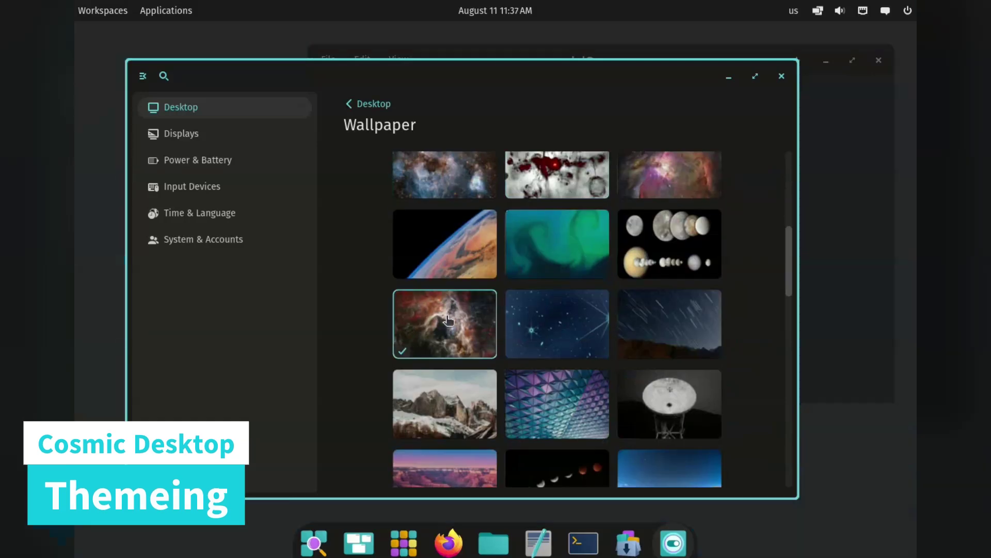
{"action": "left_click_drag", "start_coordinate": [600, 73], "coordinate": [495, 77]}
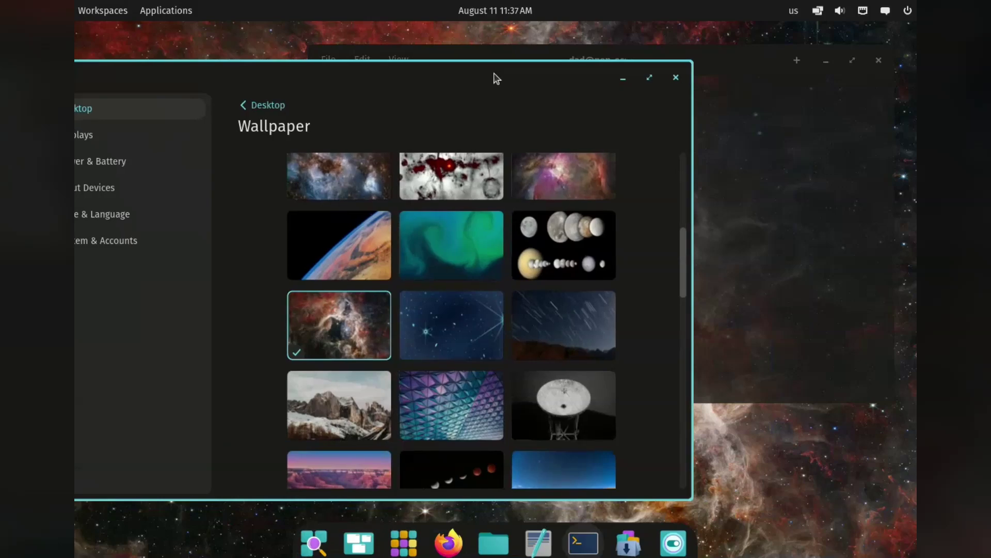
{"action": "left_click", "coordinate": [430, 319]}
{"action": "mouse_move", "coordinate": [560, 77]}
{"action": "left_mouse_down"}
{"action": "mouse_move", "coordinate": [294, 368]}
{"action": "mouse_move", "coordinate": [554, 94]}
{"action": "left_mouse_up"}
Try the desert buttes image, then settle on the sand-dunes wallpaper
{"action": "scroll", "coordinate": [408, 379], "scroll_direction": "down", "scroll_amount": 4}
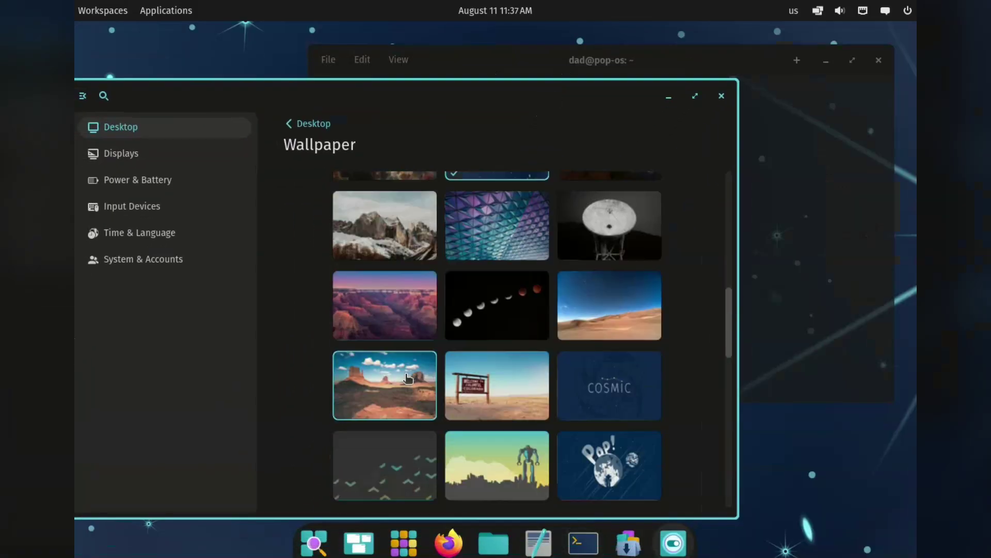
{"action": "left_click", "coordinate": [408, 378]}
{"action": "left_click_drag", "start_coordinate": [597, 102], "coordinate": [674, 93]}
{"action": "left_click", "coordinate": [669, 326]}
{"action": "scroll", "coordinate": [393, 194], "scroll_direction": "up", "scroll_amount": 5}
{"action": "scroll", "coordinate": [393, 194], "scroll_direction": "up", "scroll_amount": 2}
Browse the Displays, Power & Battery, Input Devices and Window management settings pages
{"action": "left_click", "coordinate": [210, 162]}
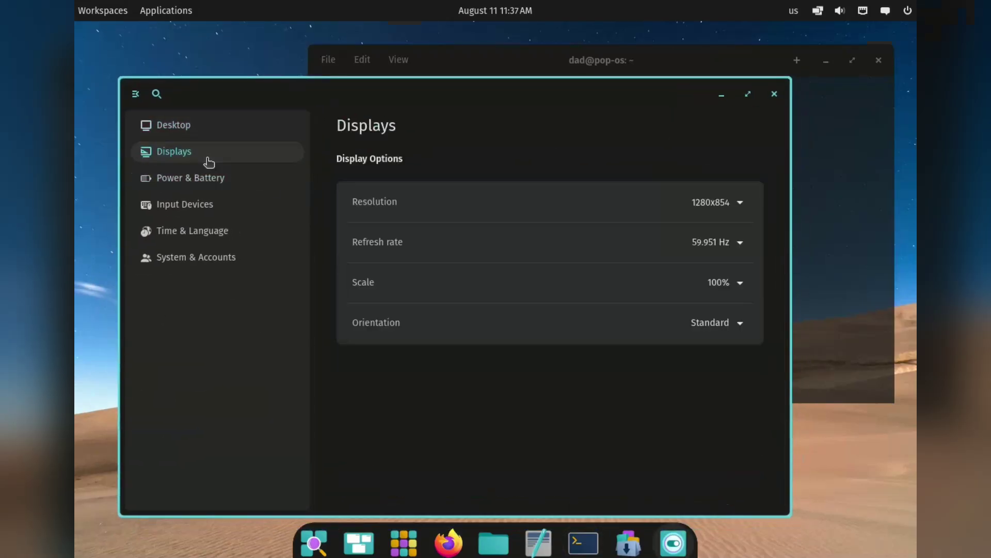
{"action": "left_click", "coordinate": [208, 185]}
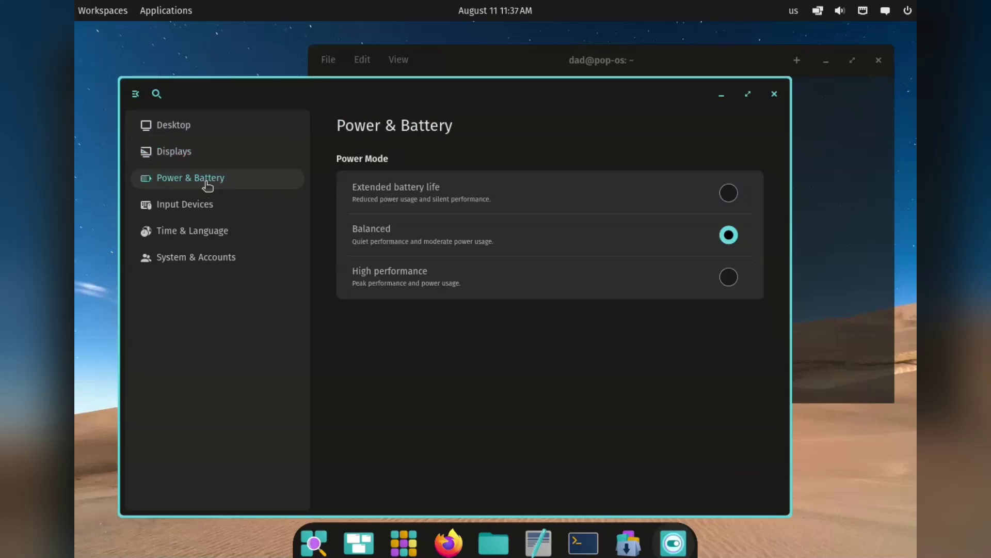
{"action": "left_click", "coordinate": [210, 207]}
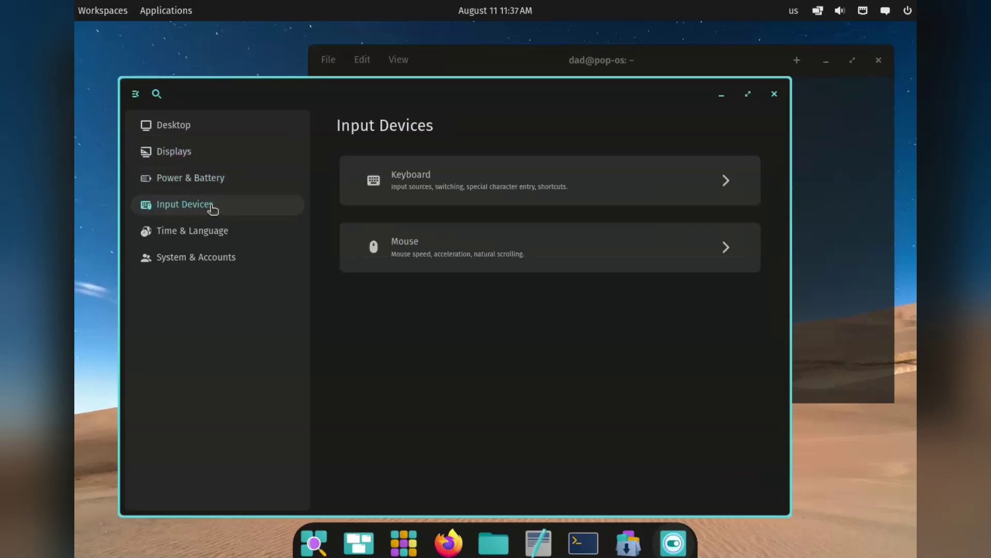
{"action": "left_click", "coordinate": [233, 124]}
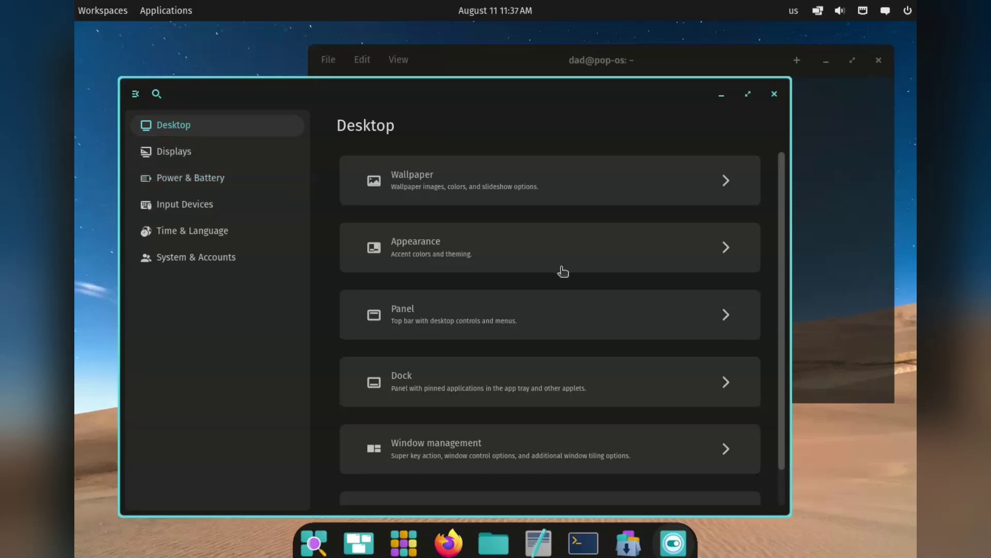
{"action": "scroll", "coordinate": [563, 272], "scroll_direction": "down", "scroll_amount": 2}
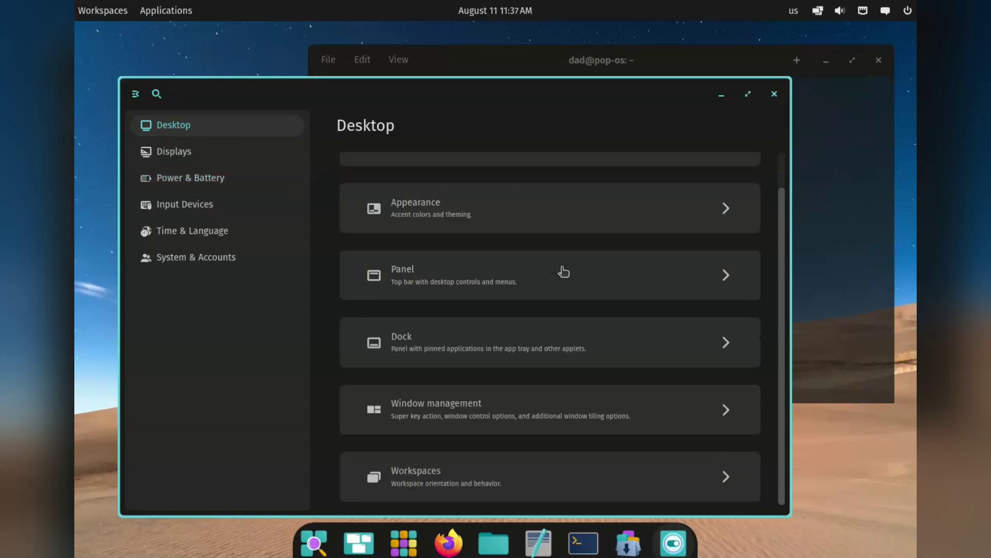
{"action": "left_click", "coordinate": [559, 410]}
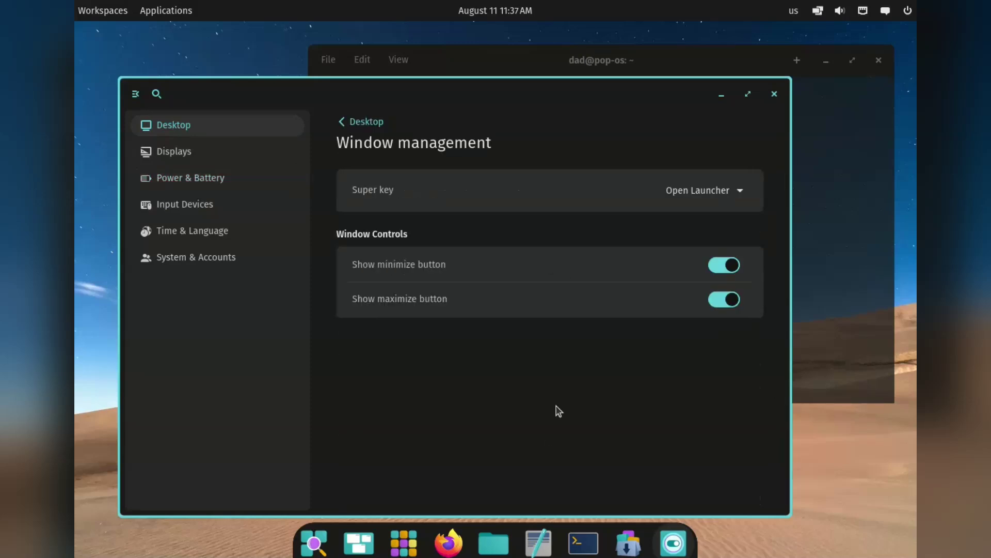
{"action": "left_click", "coordinate": [342, 123]}
In Panel settings, enlarge the panel size and lower background opacity to about 45
{"action": "left_click", "coordinate": [468, 329]}
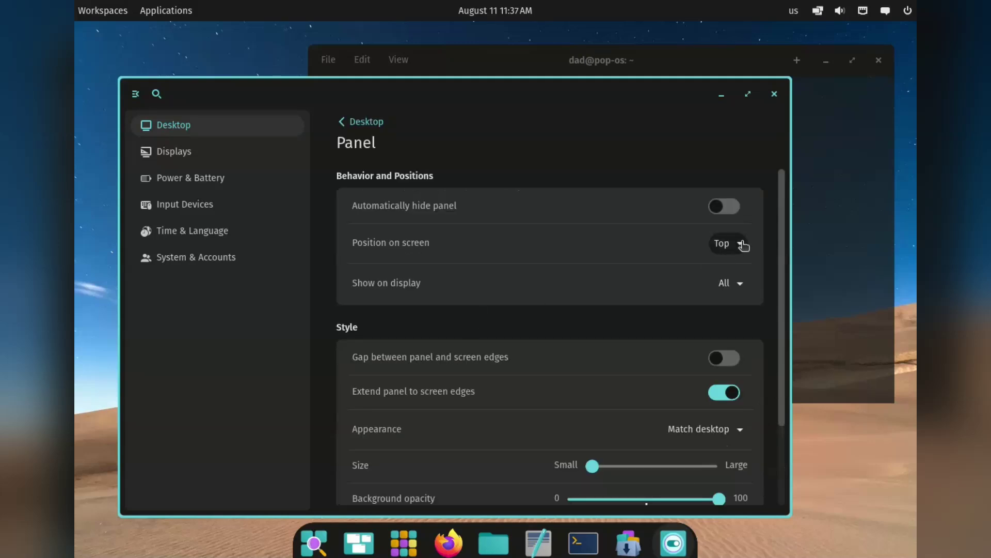
{"action": "scroll", "coordinate": [537, 288], "scroll_direction": "down", "scroll_amount": 3}
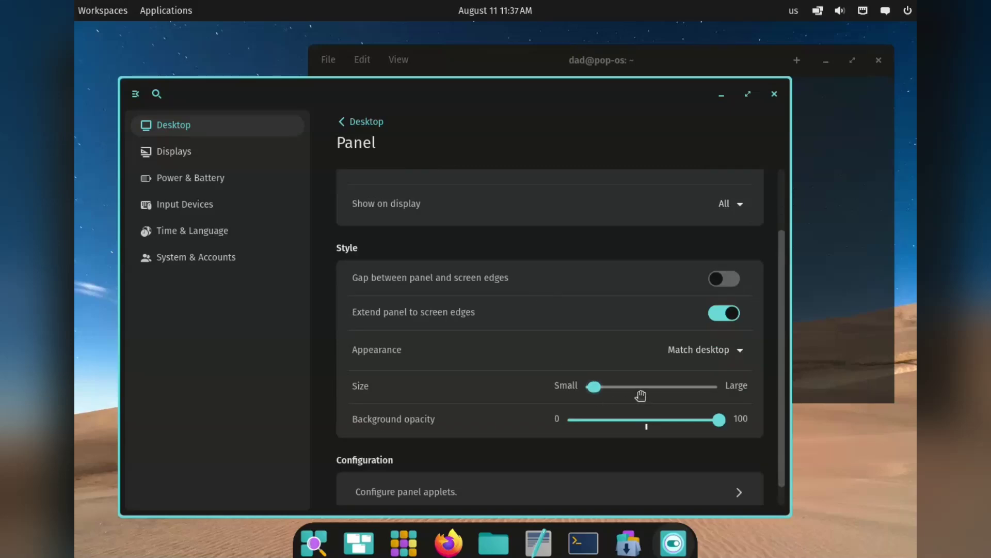
{"action": "left_click_drag", "start_coordinate": [619, 387], "coordinate": [655, 387]}
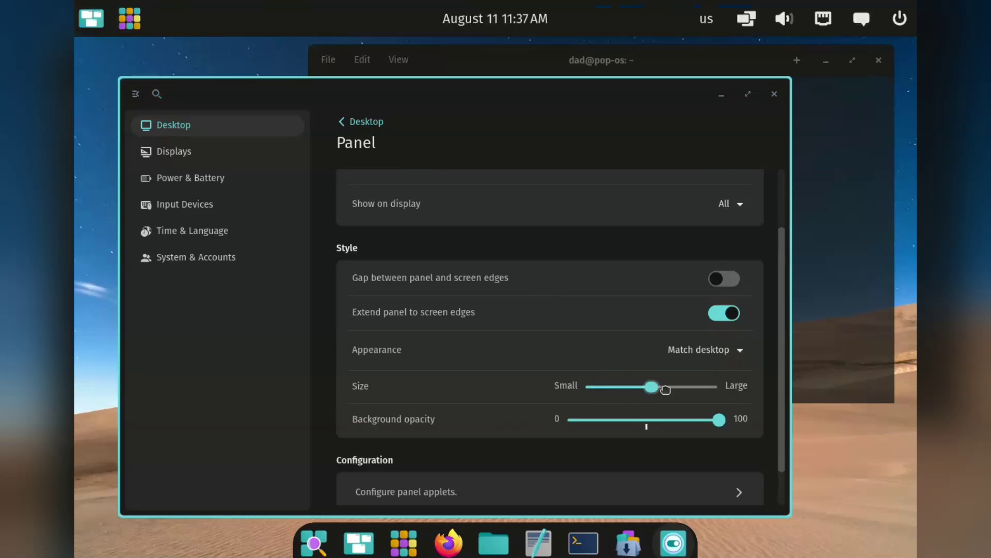
{"action": "left_click", "coordinate": [610, 392]}
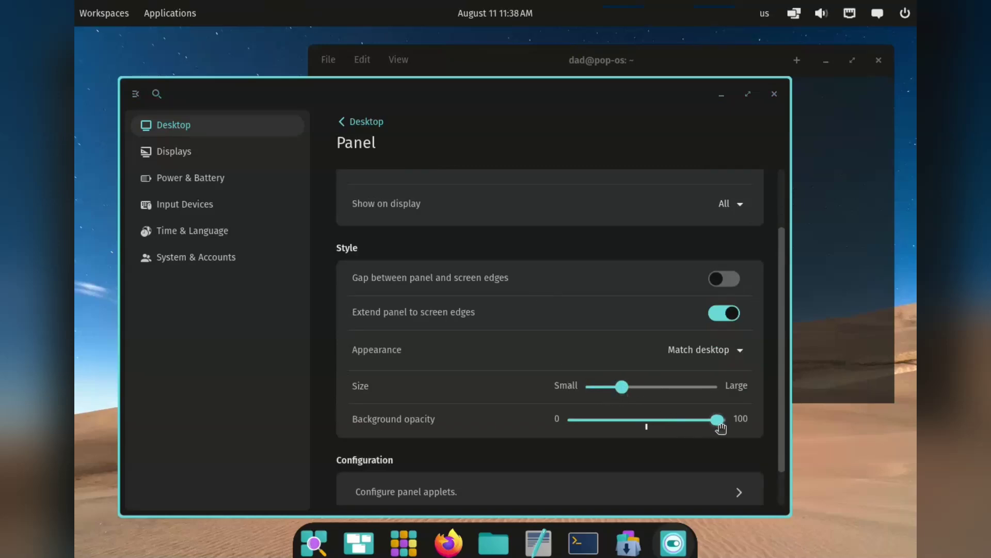
{"action": "left_click_drag", "start_coordinate": [719, 426], "coordinate": [634, 432]}
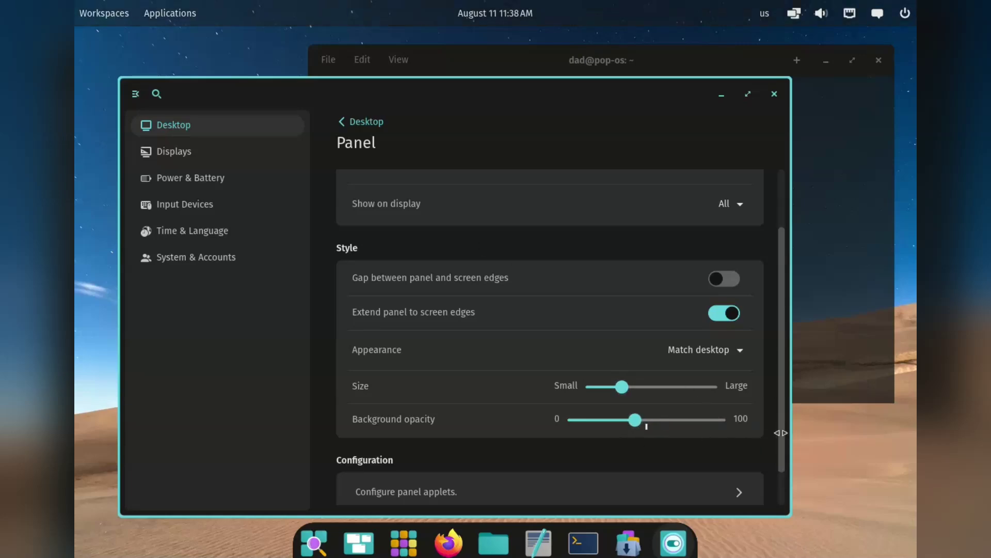
Look through the panel applets list and return to the Panel settings
{"action": "left_click_drag", "start_coordinate": [782, 446], "coordinate": [761, 479]}
{"action": "left_click", "coordinate": [733, 451]}
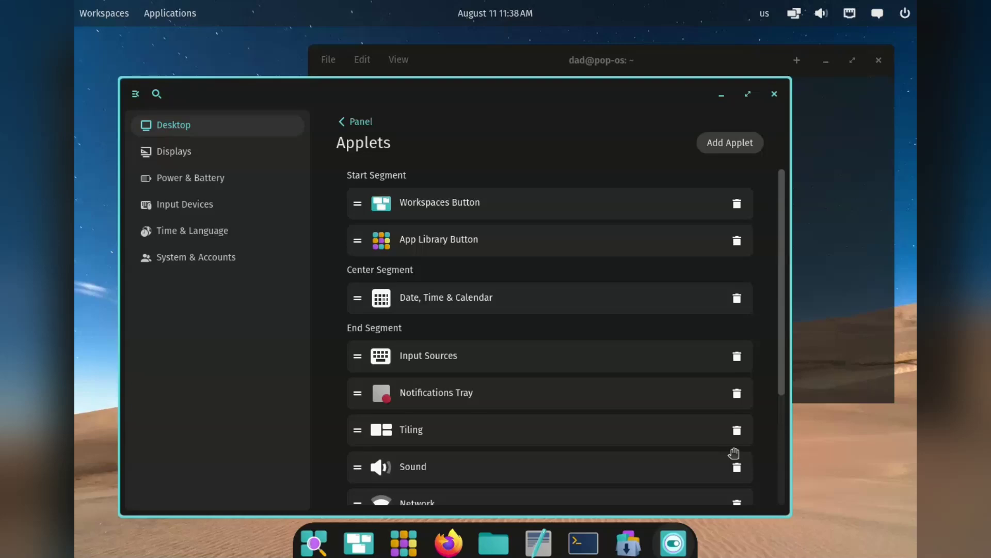
{"action": "scroll", "coordinate": [671, 338], "scroll_direction": "down", "scroll_amount": 5}
{"action": "scroll", "coordinate": [671, 337], "scroll_direction": "up", "scroll_amount": 5}
{"action": "left_click", "coordinate": [343, 123]}
In Dock settings, add a gap from the screen edges and lower background opacity to about 60
{"action": "left_click", "coordinate": [344, 124]}
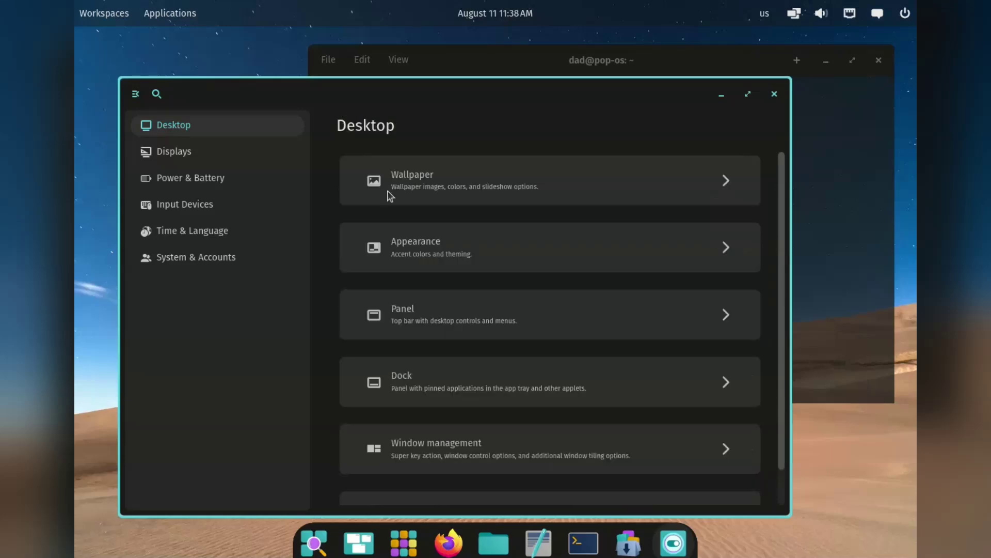
{"action": "left_click", "coordinate": [518, 381]}
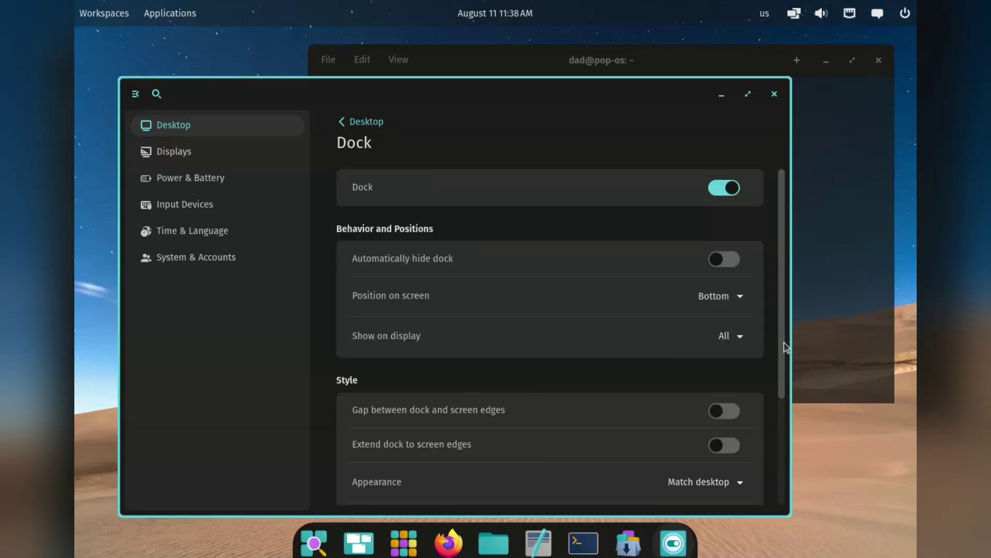
{"action": "scroll", "coordinate": [777, 348], "scroll_direction": "down", "scroll_amount": 3}
{"action": "left_click", "coordinate": [723, 344]}
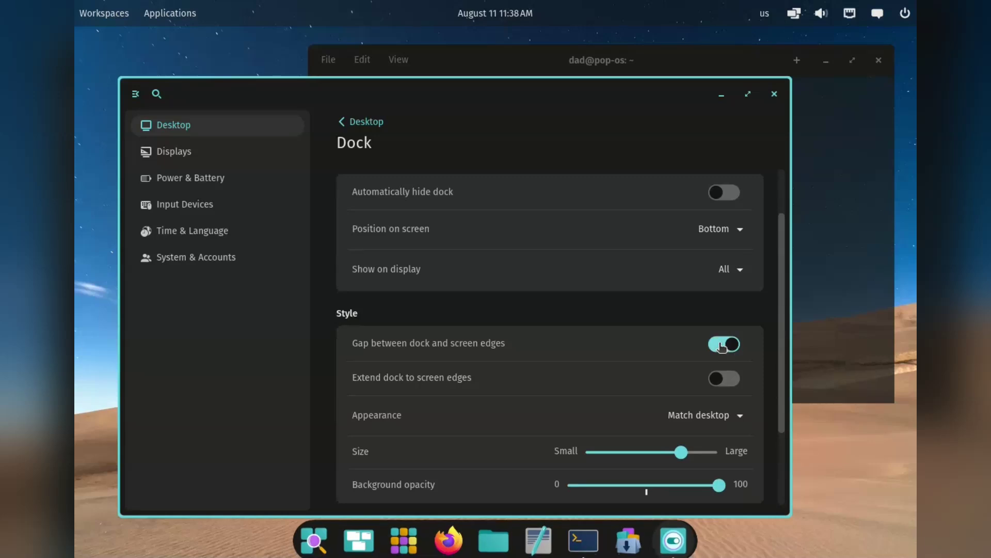
{"action": "left_click", "coordinate": [726, 381]}
{"action": "left_click", "coordinate": [727, 382]}
{"action": "scroll", "coordinate": [736, 410], "scroll_direction": "down", "scroll_amount": 5}
{"action": "left_click_drag", "start_coordinate": [716, 375], "coordinate": [660, 375]}
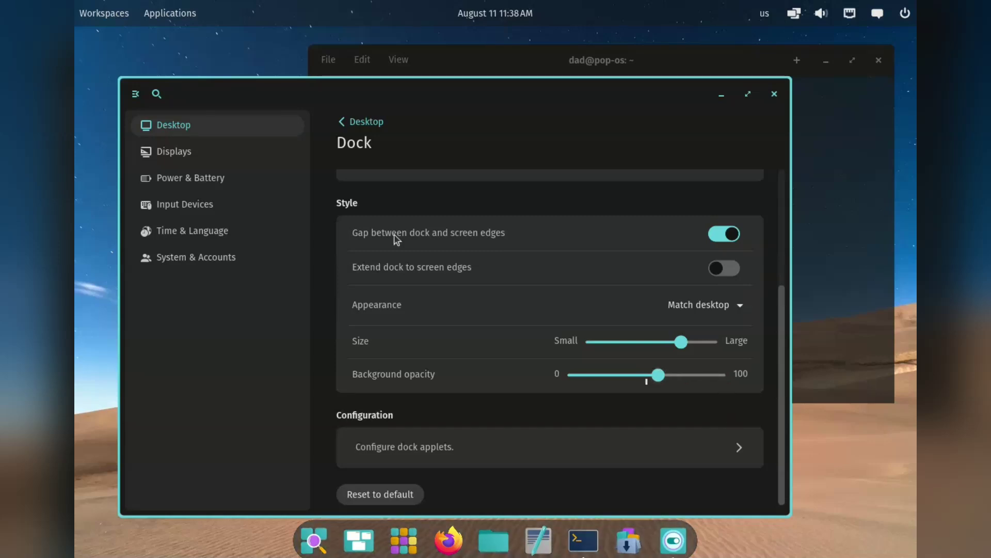
Add the User Session applet to the dock's Start Segment
{"action": "left_click", "coordinate": [742, 447]}
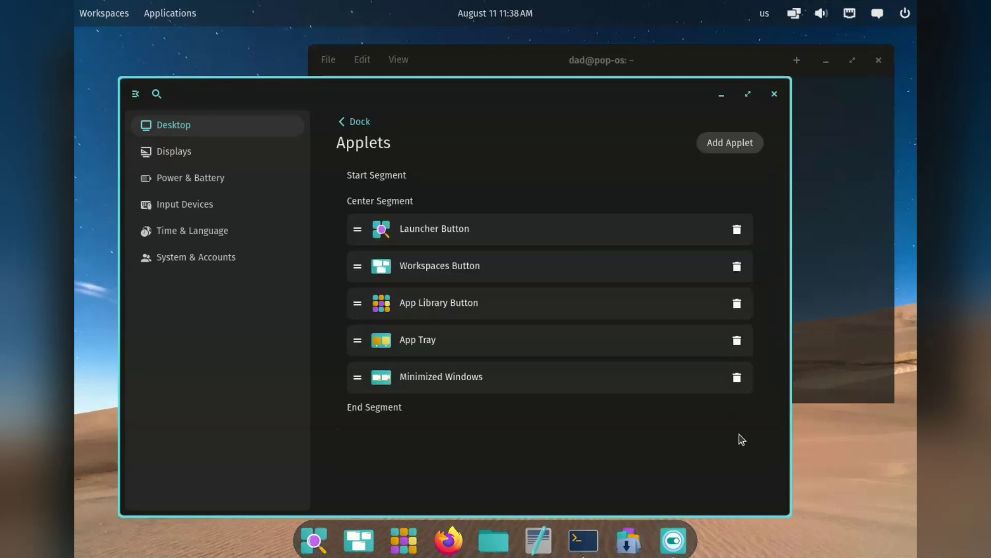
{"action": "left_click", "coordinate": [742, 145]}
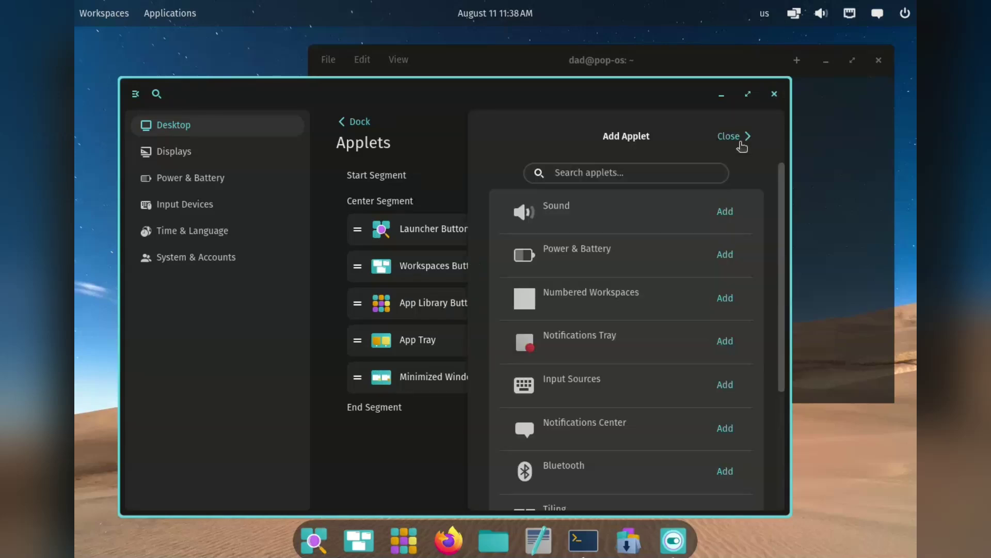
{"action": "scroll", "coordinate": [716, 283], "scroll_direction": "down", "scroll_amount": 5}
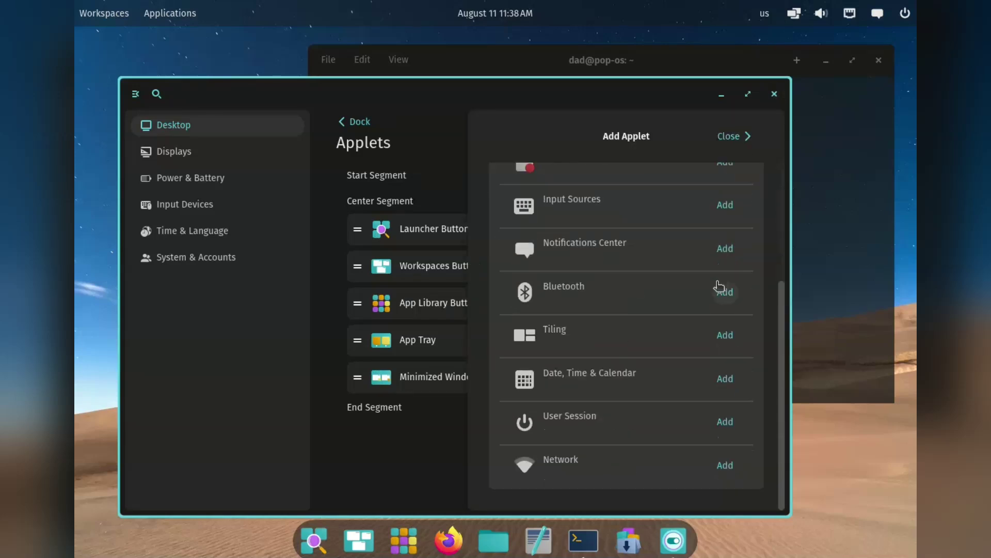
{"action": "left_click", "coordinate": [726, 422]}
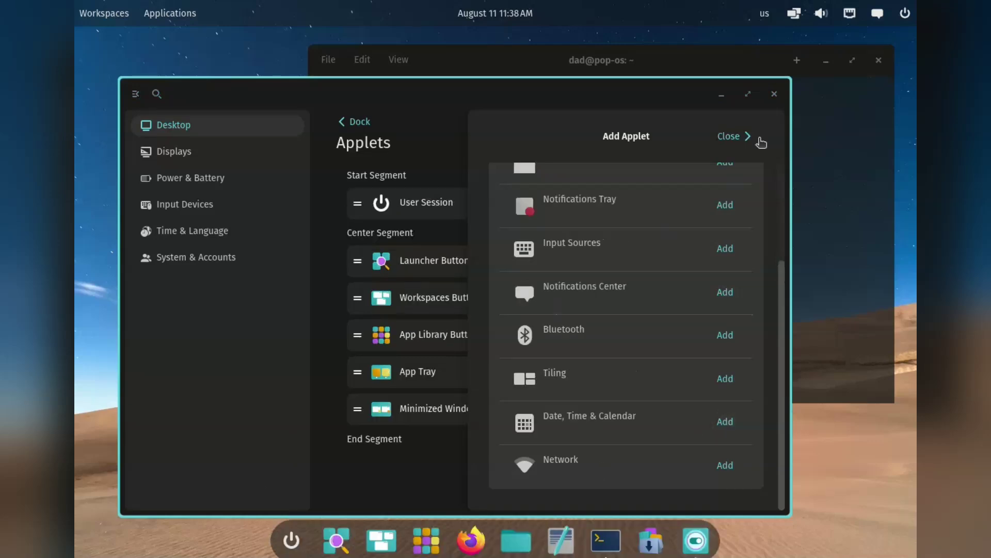
Switch the desktop theme to light mode and back to dark
{"action": "left_click", "coordinate": [737, 137]}
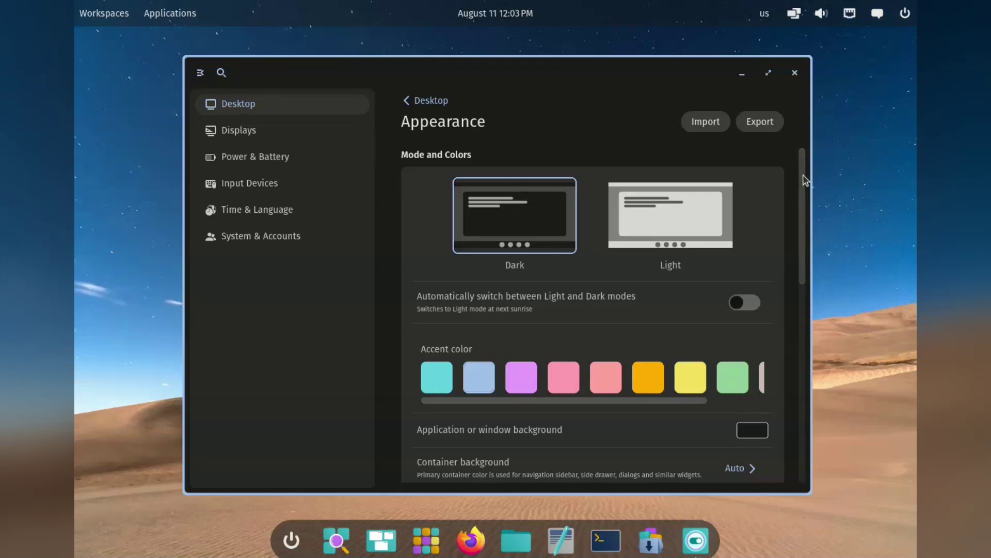
{"action": "scroll", "coordinate": [803, 178], "scroll_direction": "down", "scroll_amount": 1}
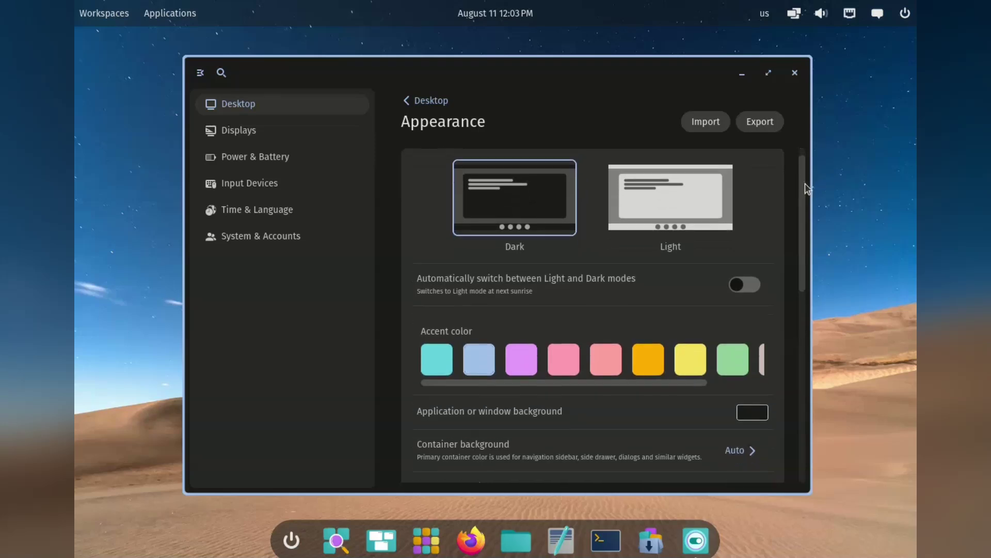
{"action": "left_click", "coordinate": [709, 198]}
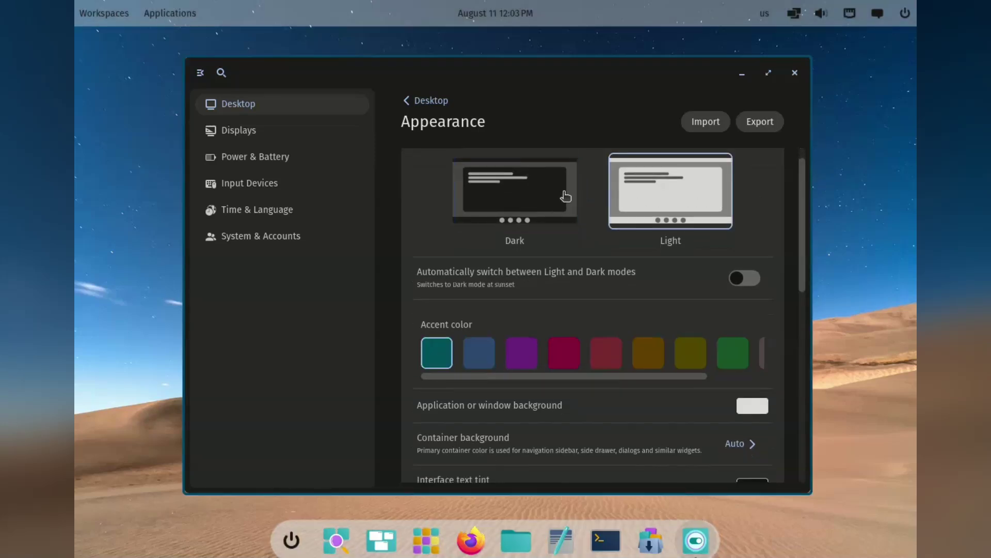
{"action": "left_click", "coordinate": [581, 197]}
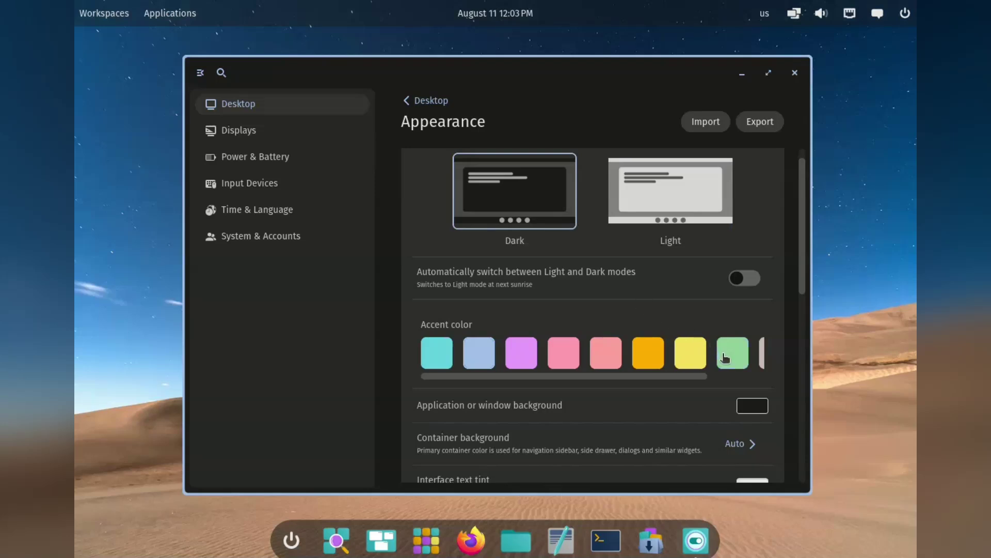
Change the accent colour to light blue after trying purple, then bring up the window background colour
{"action": "left_click", "coordinate": [523, 353]}
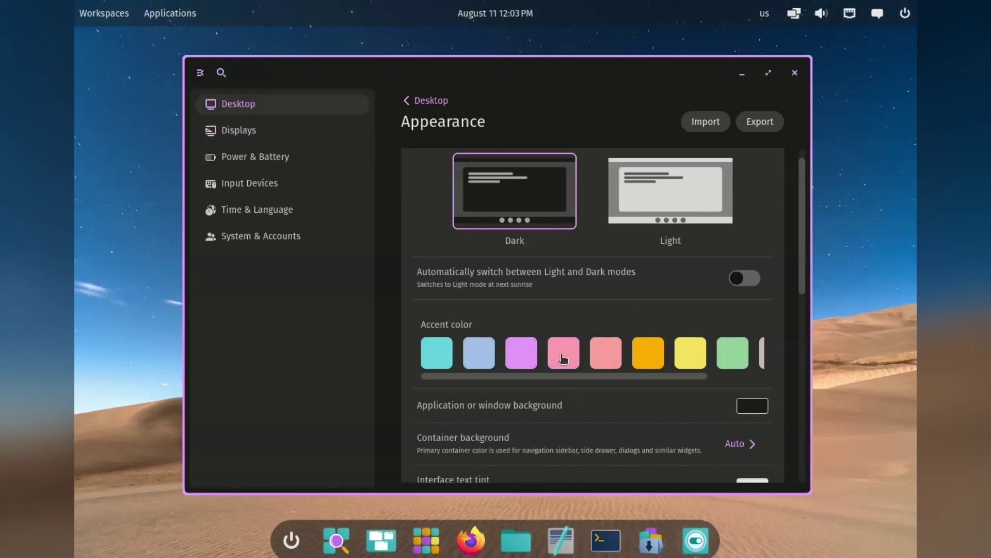
{"action": "scroll", "coordinate": [730, 388], "scroll_direction": "down", "scroll_amount": 1}
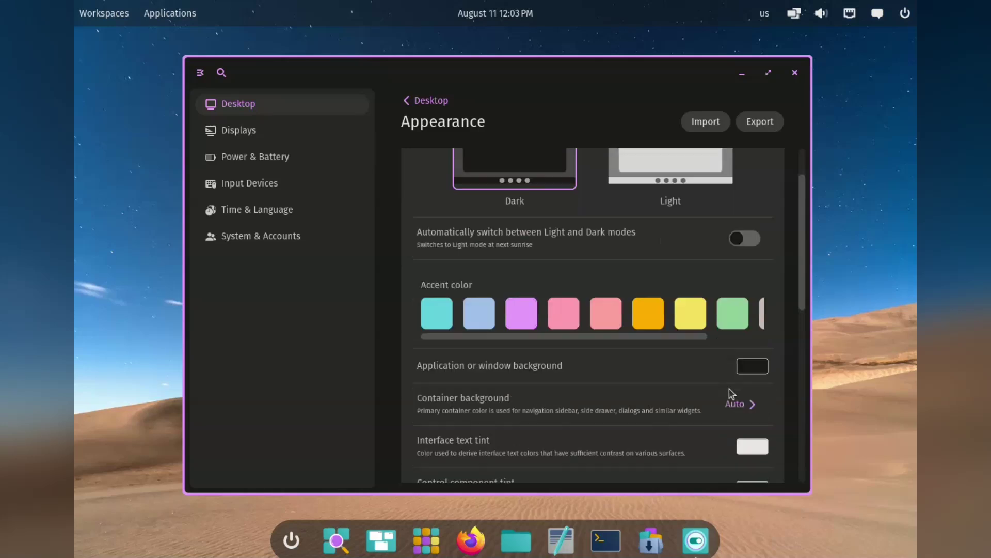
{"action": "left_click", "coordinate": [481, 313]}
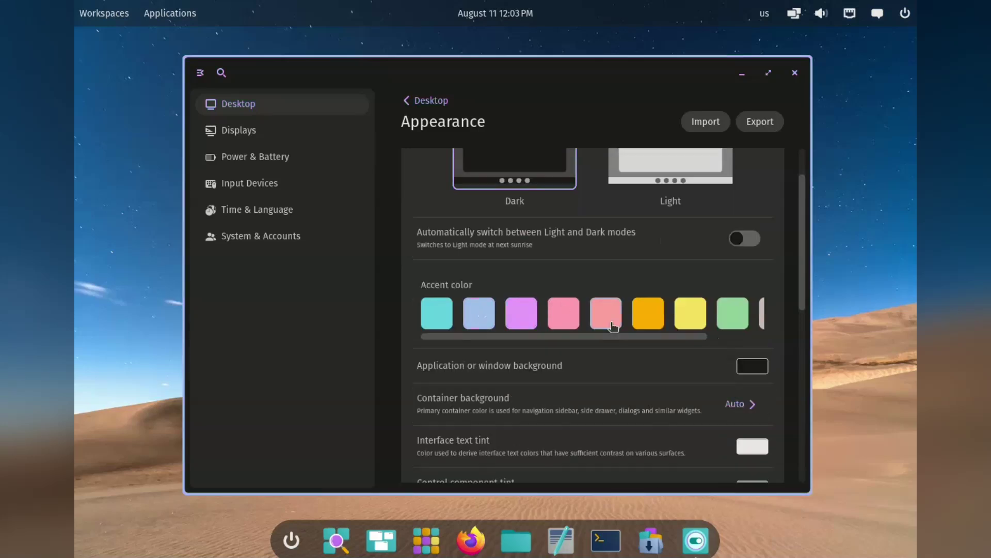
{"action": "left_click_drag", "start_coordinate": [801, 272], "coordinate": [801, 314]}
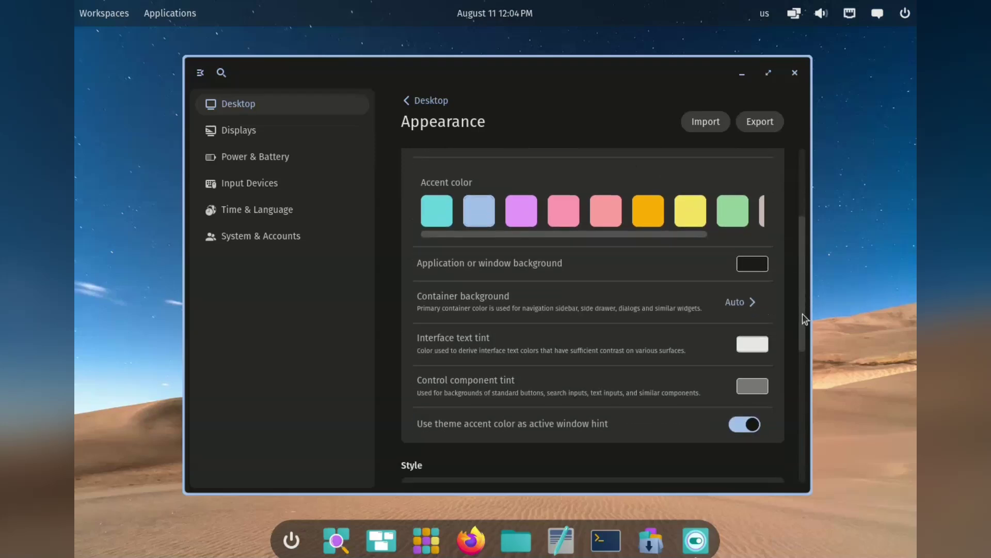
{"action": "left_click", "coordinate": [748, 268]}
Set the application window background to a deep dark slate colour
{"action": "left_click", "coordinate": [659, 261]}
{"action": "left_click", "coordinate": [655, 316]}
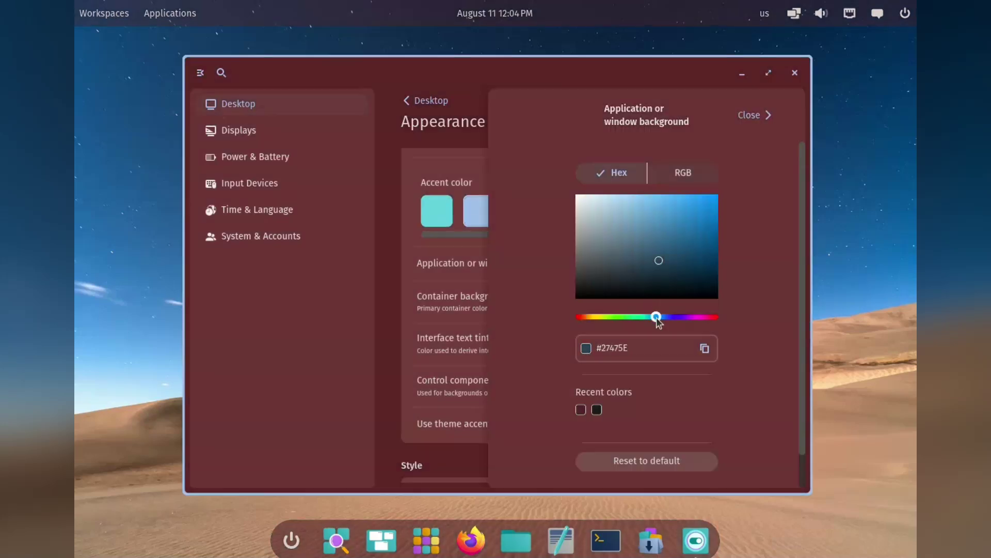
{"action": "left_click", "coordinate": [672, 258]}
{"action": "left_click", "coordinate": [647, 268]}
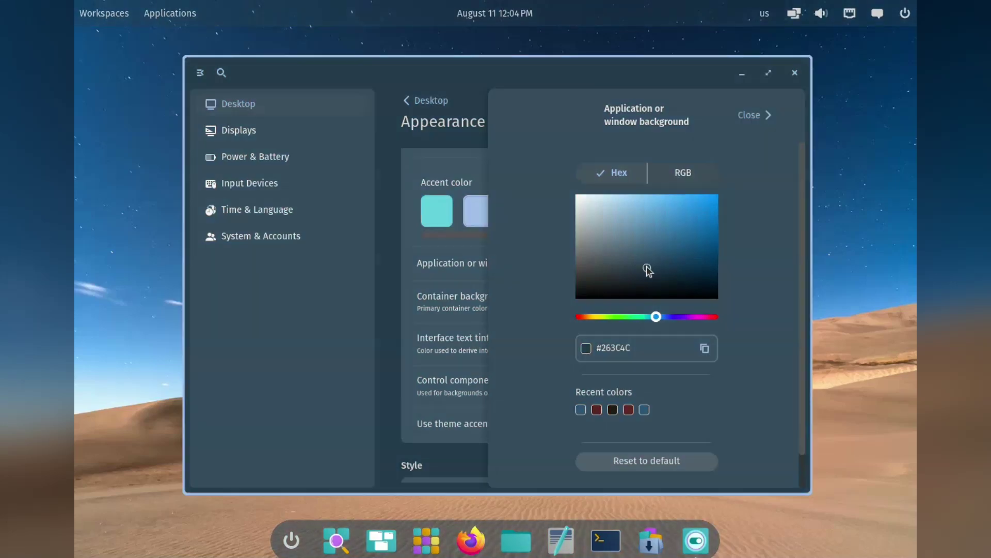
{"action": "left_click", "coordinate": [634, 265]}
{"action": "left_click", "coordinate": [637, 280]}
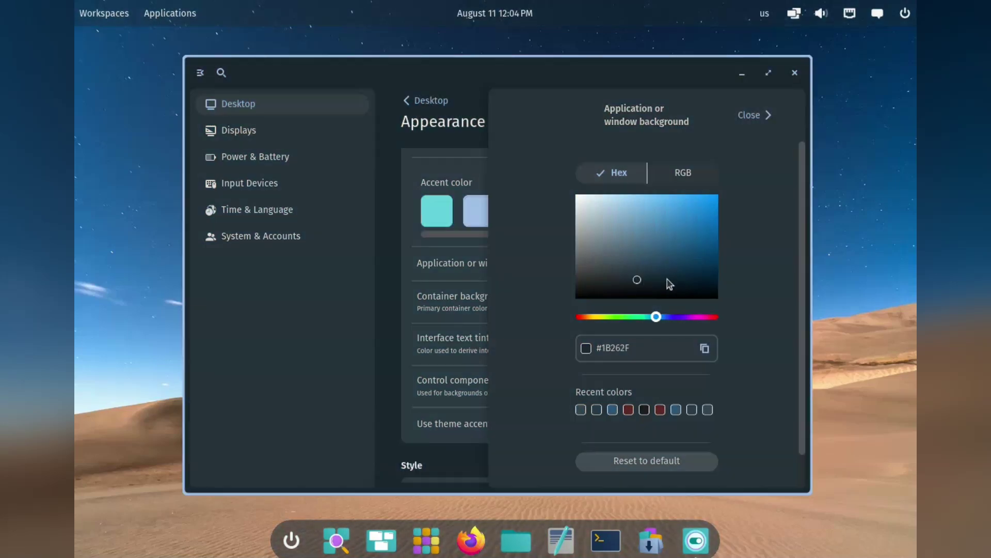
{"action": "left_click", "coordinate": [755, 120]}
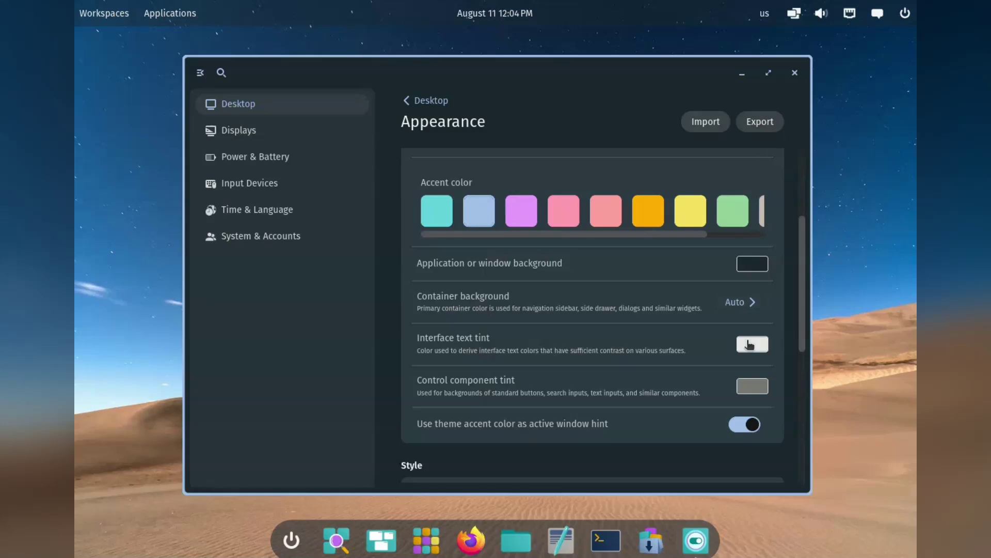
Set the interface text tint to olive #7B723D
{"action": "left_click", "coordinate": [750, 345]}
{"action": "left_click_drag", "start_coordinate": [614, 317], "coordinate": [599, 317]}
{"action": "left_click", "coordinate": [688, 219]}
{"action": "left_click", "coordinate": [648, 248]}
{"action": "left_click", "coordinate": [636, 258]}
{"action": "left_click", "coordinate": [762, 116]}
Set the control component tint to magenta #DB3CC6 and stop using the accent as window hint
{"action": "left_click", "coordinate": [751, 388]}
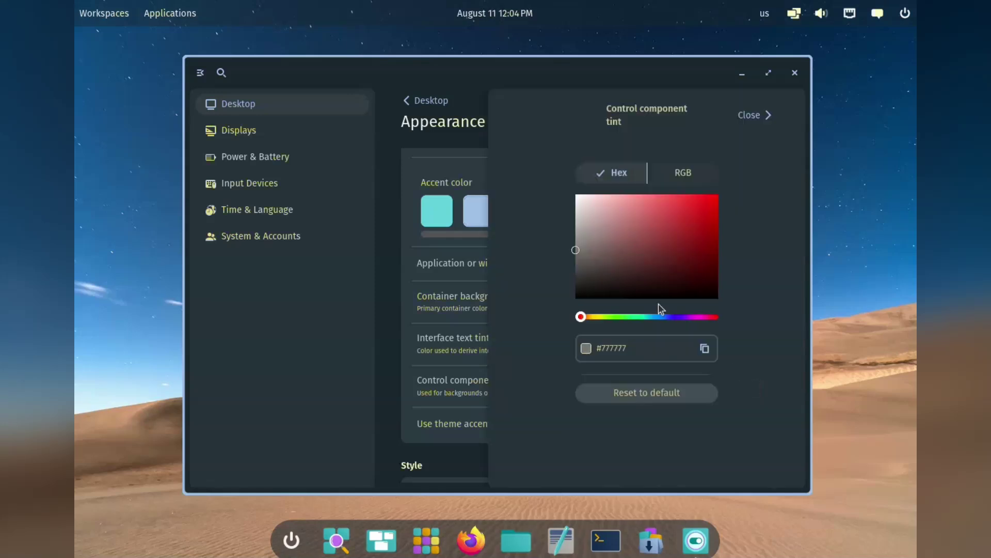
{"action": "left_click", "coordinate": [600, 317]}
{"action": "left_click", "coordinate": [695, 231]}
{"action": "left_click_drag", "start_coordinate": [711, 231], "coordinate": [743, 239]}
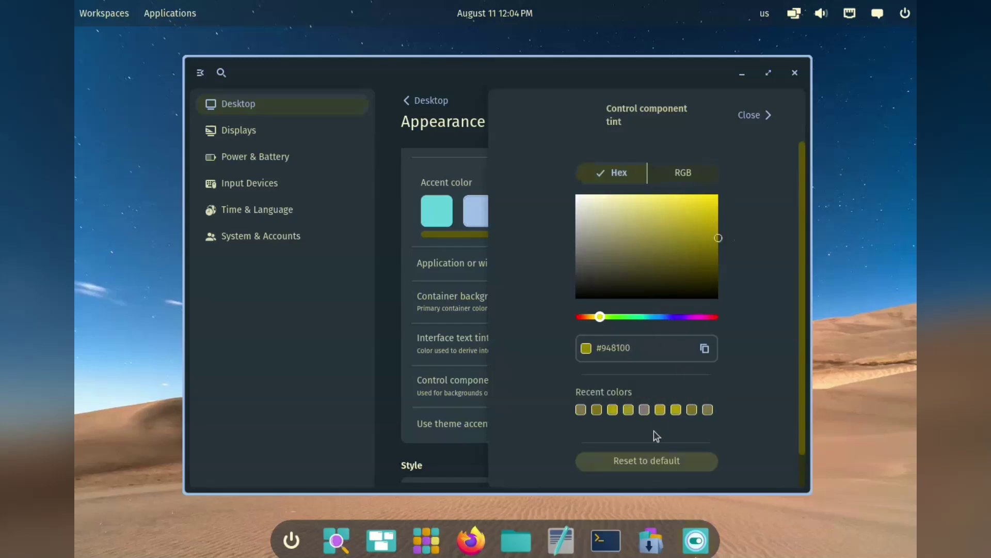
{"action": "left_click", "coordinate": [701, 317]}
{"action": "left_click_drag", "start_coordinate": [699, 238], "coordinate": [679, 209]}
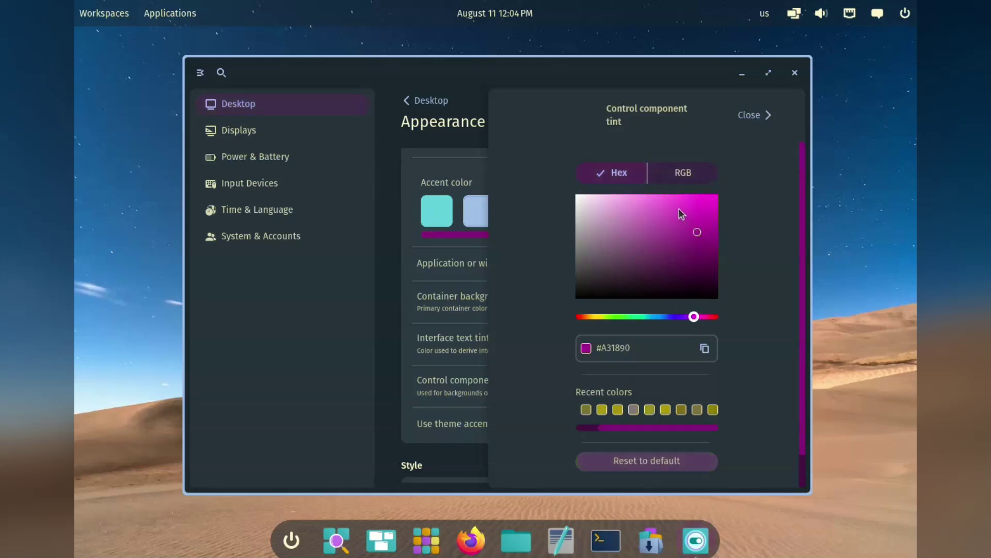
{"action": "left_click", "coordinate": [752, 116]}
{"action": "left_click", "coordinate": [748, 429]}
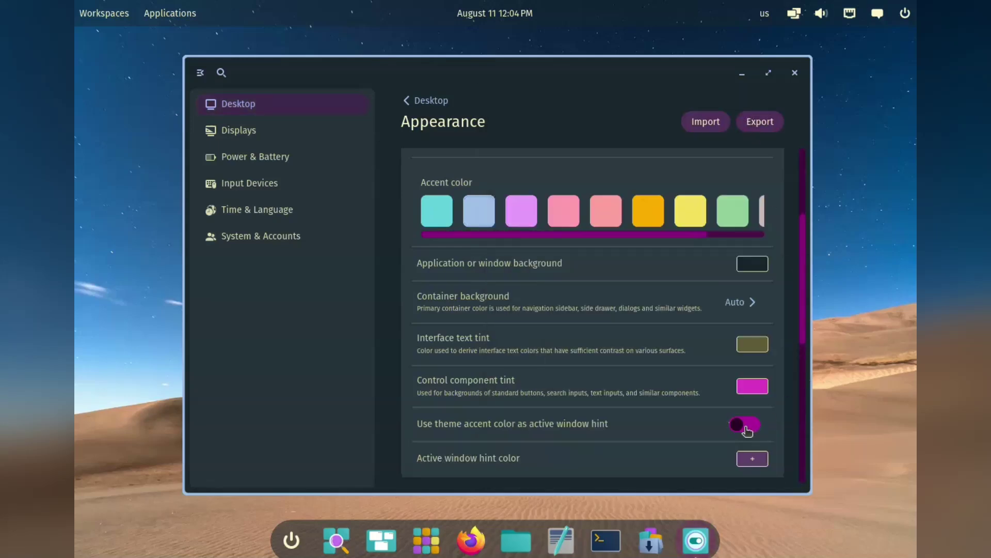
Set the active window hint colour to bright blue (#3591FA)
{"action": "left_click", "coordinate": [752, 458]}
{"action": "left_click", "coordinate": [658, 316]}
{"action": "left_click", "coordinate": [688, 199]}
{"action": "left_click", "coordinate": [752, 115]}
Open a terminal with Super+T and arrange it beside the Settings window
{"action": "left_click_drag", "start_coordinate": [651, 93], "coordinate": [548, 88]}
{"action": "key", "text": "super+t"}
{"action": "left_click_drag", "start_coordinate": [607, 104], "coordinate": [731, 116]}
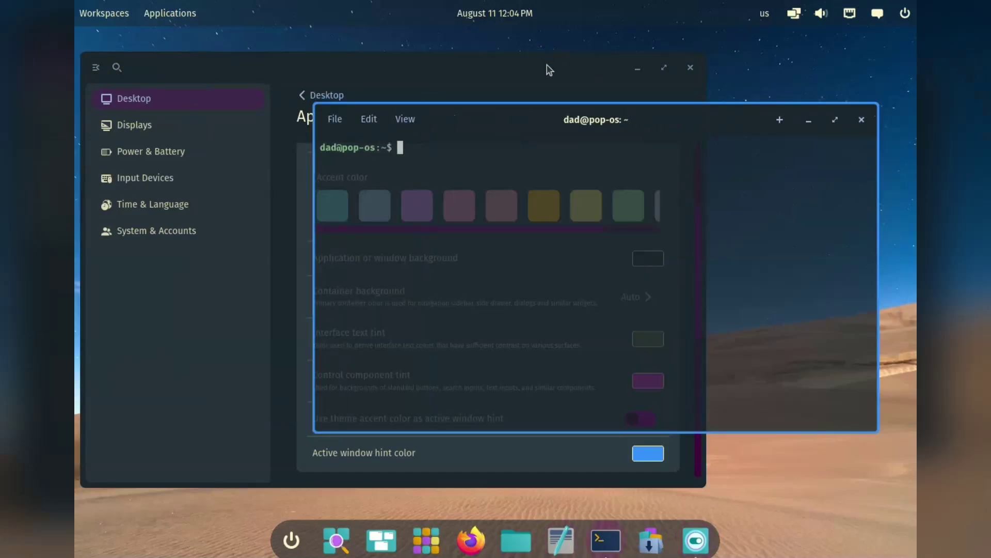
{"action": "left_click", "coordinate": [788, 184]}
{"action": "left_click", "coordinate": [554, 92]}
Raise the active window hint size from 3 to 15
{"action": "left_click_drag", "start_coordinate": [699, 282], "coordinate": [699, 369]}
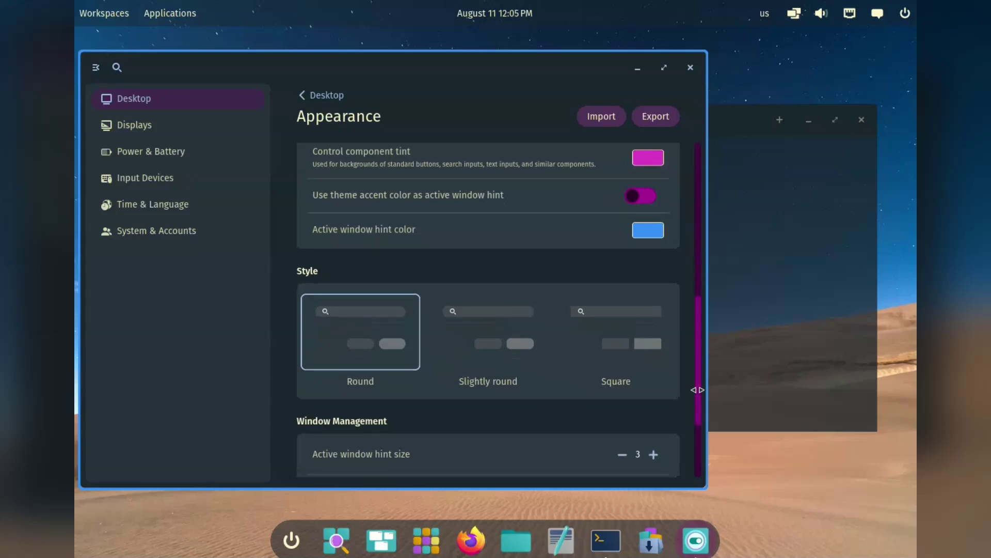
{"action": "left_click", "coordinate": [654, 455]}
{"action": "left_click", "coordinate": [654, 454]}
{"action": "left_click", "coordinate": [653, 454]}
{"action": "left_click", "coordinate": [654, 455]}
{"action": "left_click_drag", "start_coordinate": [495, 72], "coordinate": [524, 60]}
Widen the gaps around tiled windows to 15
{"action": "scroll", "coordinate": [699, 369], "scroll_direction": "down", "scroll_amount": 3}
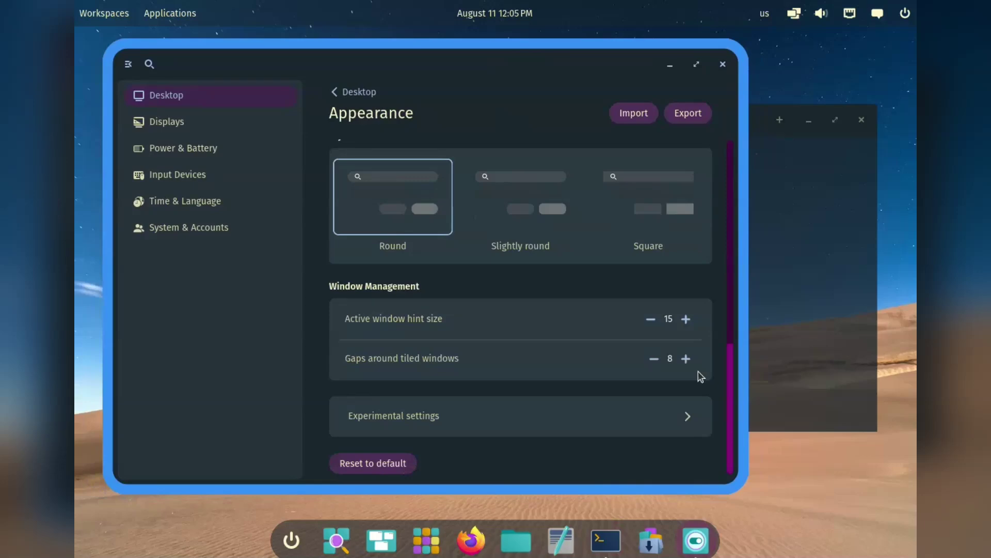
{"action": "left_click", "coordinate": [686, 358]}
{"action": "left_click", "coordinate": [687, 359]}
Turn on automatic tiling for the current workspace from the panel tiling menu
{"action": "left_click", "coordinate": [794, 13]}
{"action": "left_click", "coordinate": [798, 103]}
{"action": "left_click", "coordinate": [763, 105]}
{"action": "left_click", "coordinate": [886, 50]}
{"action": "left_click", "coordinate": [597, 224]}
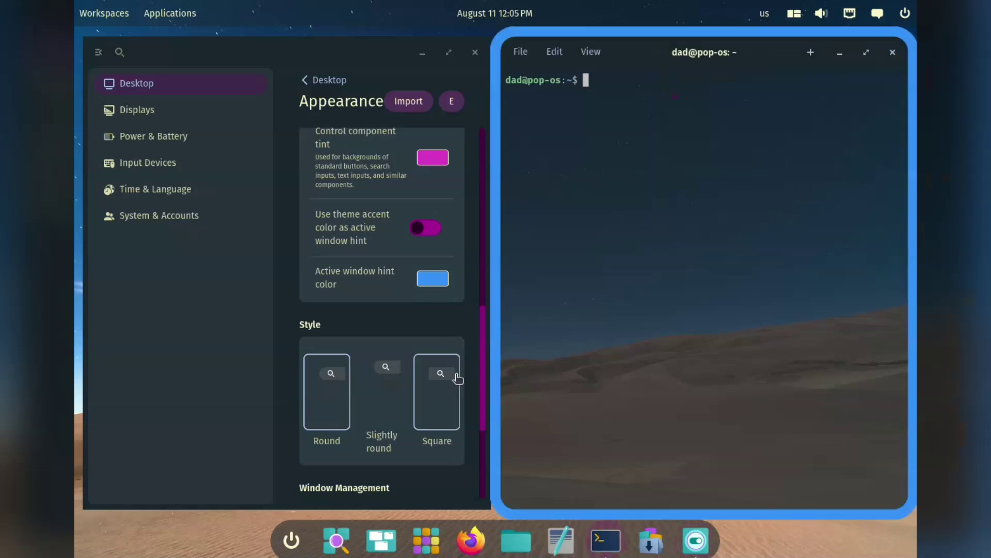
Set active window hint size to 5 and gaps to 8, then turn automatic tiling off
{"action": "scroll", "coordinate": [442, 394], "scroll_direction": "down", "scroll_amount": 5}
{"action": "left_click", "coordinate": [407, 369]}
{"action": "left_click", "coordinate": [407, 370]}
{"action": "left_click", "coordinate": [407, 329]}
{"action": "left_click", "coordinate": [408, 329]}
{"action": "left_click", "coordinate": [408, 329]}
{"action": "left_click", "coordinate": [407, 329]}
{"action": "left_click", "coordinate": [408, 329]}
{"action": "left_click", "coordinate": [440, 327]}
{"action": "left_click", "coordinate": [439, 328]}
{"action": "left_click", "coordinate": [439, 327]}
{"action": "left_click", "coordinate": [408, 328]}
{"action": "left_click", "coordinate": [405, 372]}
{"action": "left_click", "coordinate": [404, 372]}
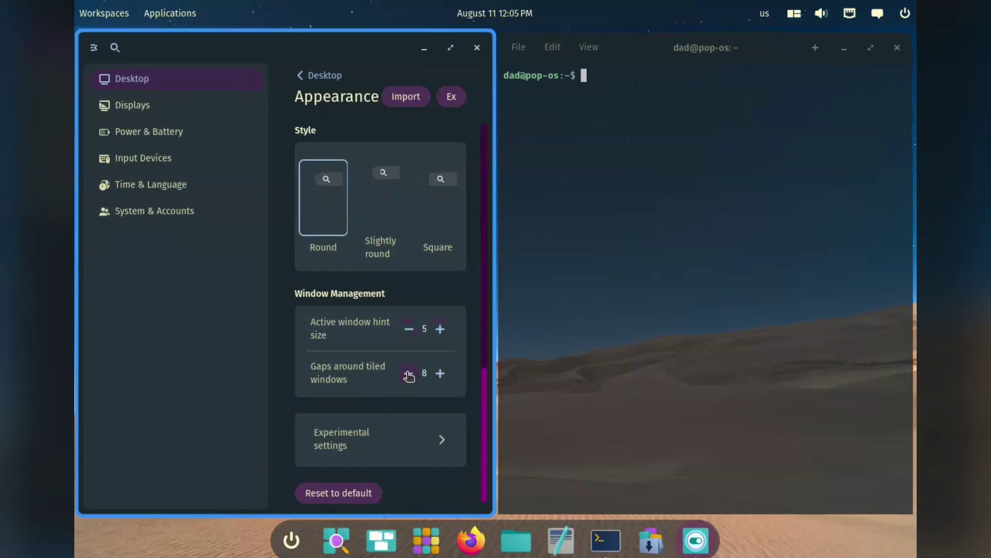
{"action": "left_click", "coordinate": [794, 13]}
{"action": "left_click", "coordinate": [886, 51]}
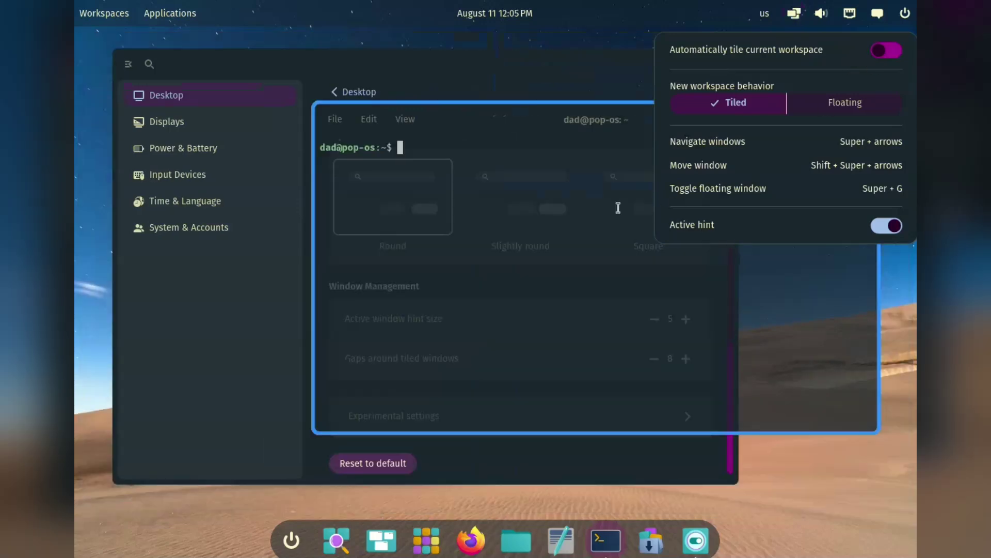
Try the Round and Square corner styles, settling on Slightly round
{"action": "left_click", "coordinate": [521, 67]}
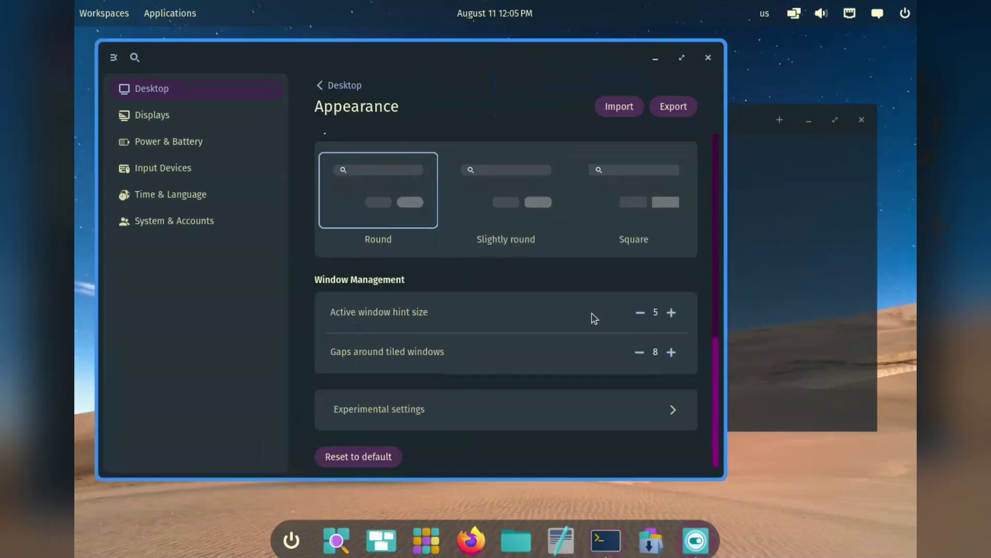
{"action": "left_click", "coordinate": [523, 200]}
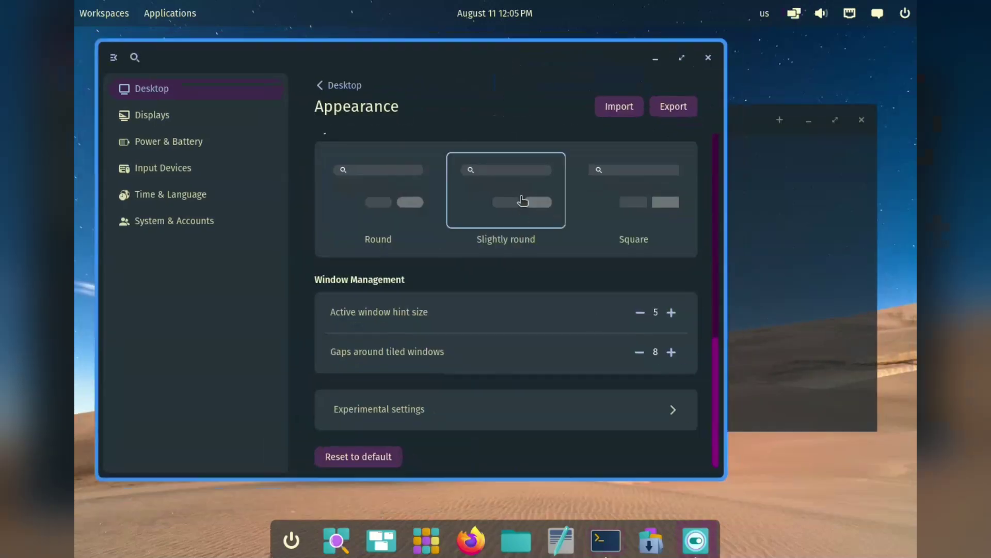
{"action": "left_click", "coordinate": [407, 206]}
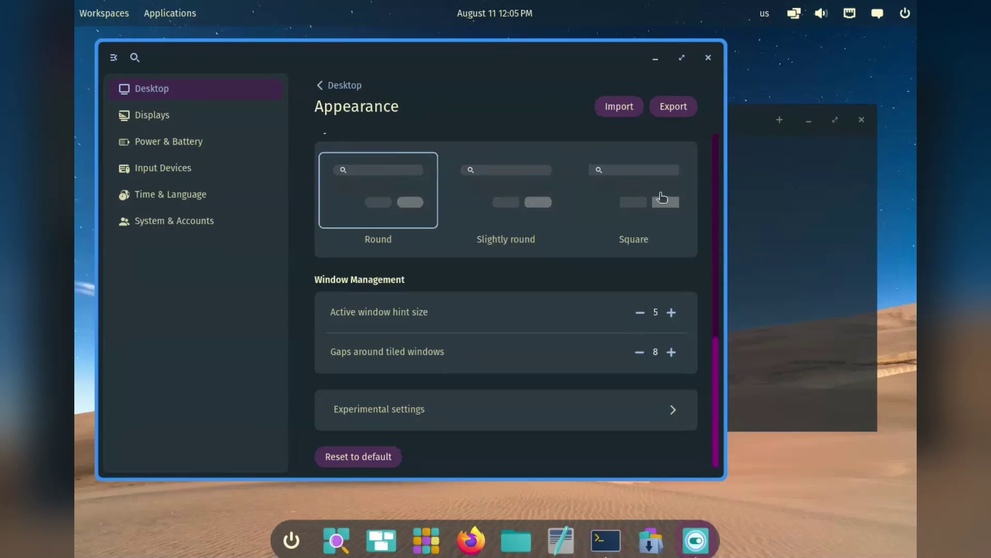
{"action": "left_click", "coordinate": [662, 198]}
{"action": "left_click", "coordinate": [397, 186]}
{"action": "left_click", "coordinate": [526, 189]}
Scroll back up the Appearance page and bring Settings to the front
{"action": "scroll", "coordinate": [718, 361], "scroll_direction": "up", "scroll_amount": 2}
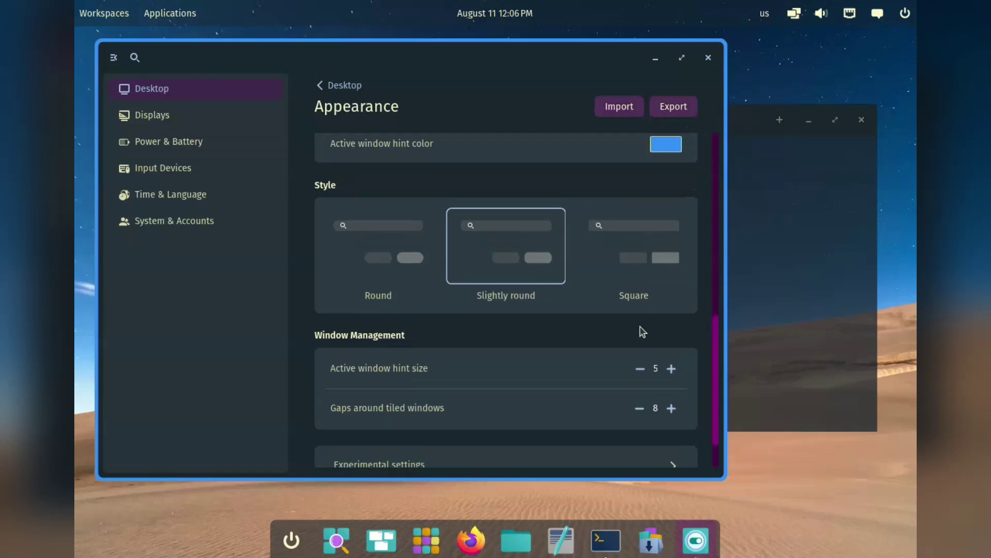
{"action": "scroll", "coordinate": [640, 329], "scroll_direction": "down", "scroll_amount": 2}
{"action": "scroll", "coordinate": [639, 329], "scroll_direction": "up", "scroll_amount": 10}
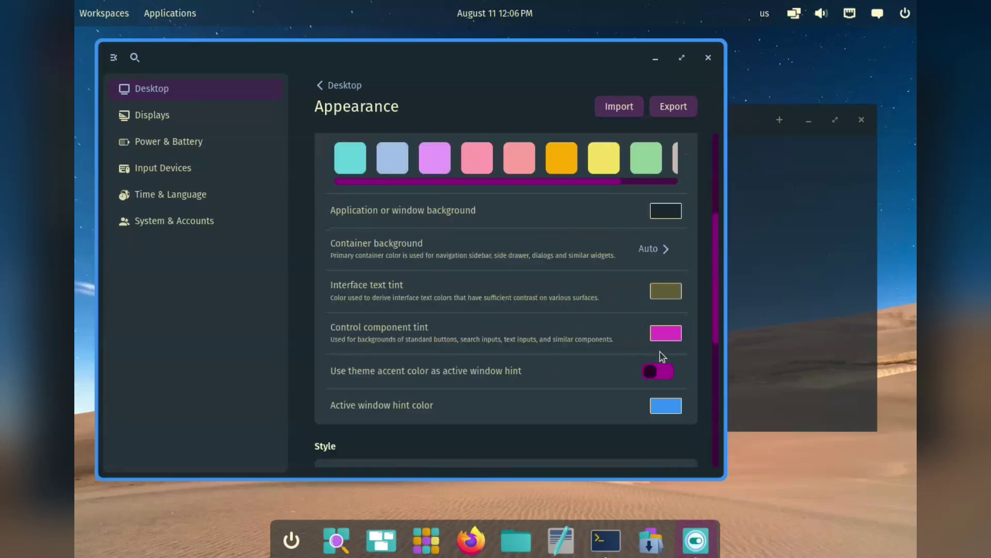
{"action": "left_click", "coordinate": [776, 204]}
{"action": "left_click", "coordinate": [529, 76]}
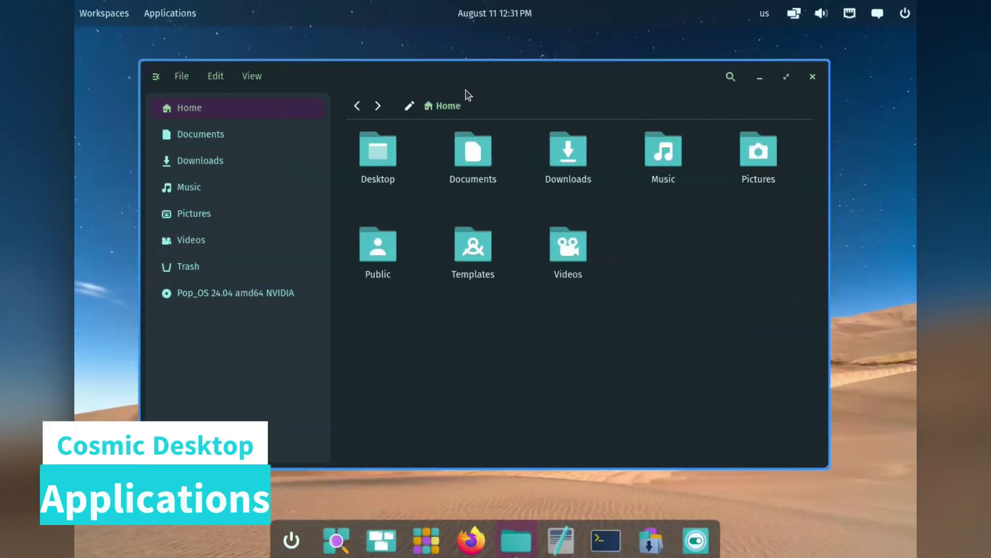
View the About COSMIC Files information from the view options, then dismiss it
{"action": "mouse_move", "coordinate": [468, 92]}
{"action": "left_mouse_down"}
{"action": "mouse_move", "coordinate": [522, 90]}
{"action": "mouse_move", "coordinate": [465, 90]}
{"action": "left_mouse_up"}
{"action": "left_click", "coordinate": [250, 74]}
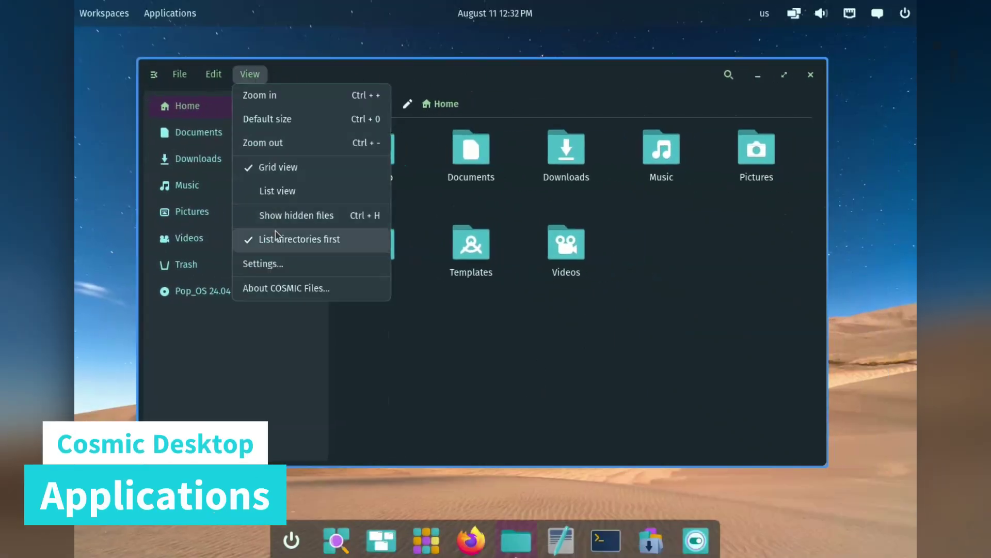
{"action": "left_click", "coordinate": [274, 288]}
{"action": "left_click", "coordinate": [812, 117]}
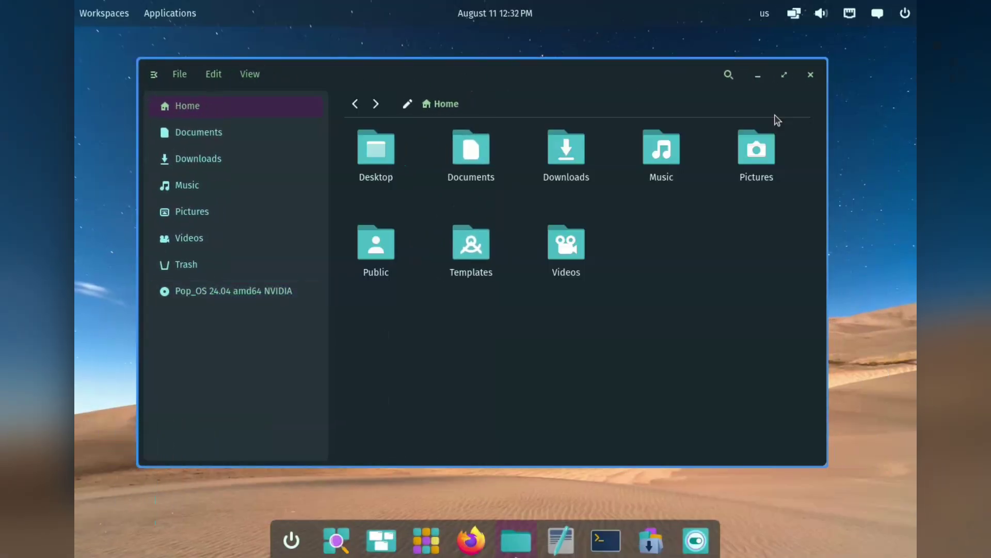
Browse the Music, Downloads and Documents folders, ending back in Home
{"action": "left_click", "coordinate": [230, 187]}
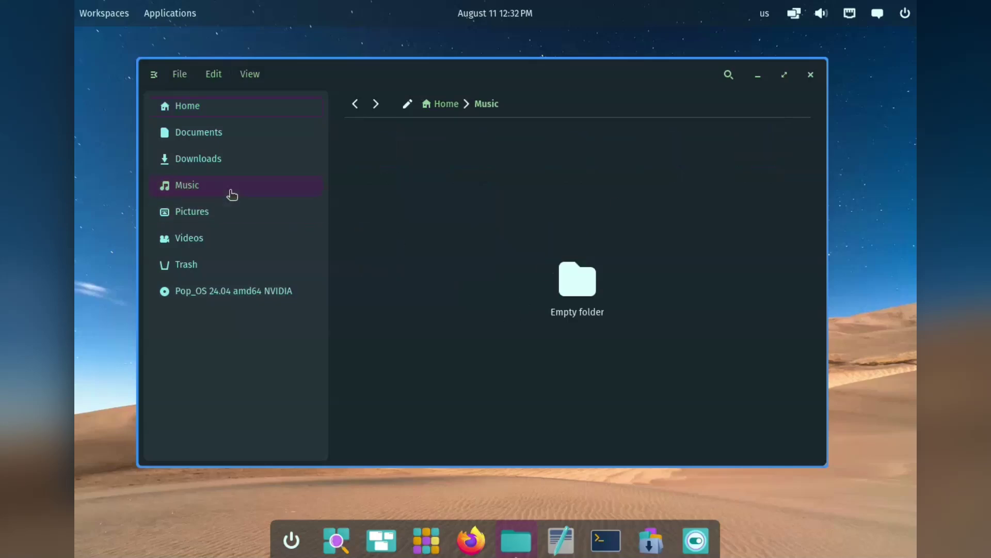
{"action": "left_click", "coordinate": [231, 161]}
{"action": "left_click", "coordinate": [243, 132]}
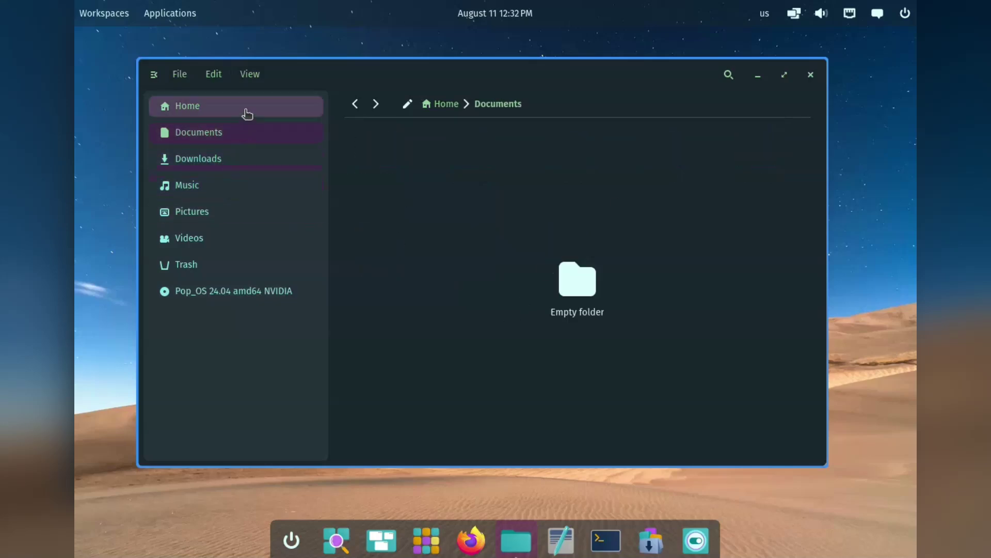
{"action": "left_click", "coordinate": [245, 110]}
Maximize and restore the file manager twice, leaving it at floating size
{"action": "left_click", "coordinate": [785, 76]}
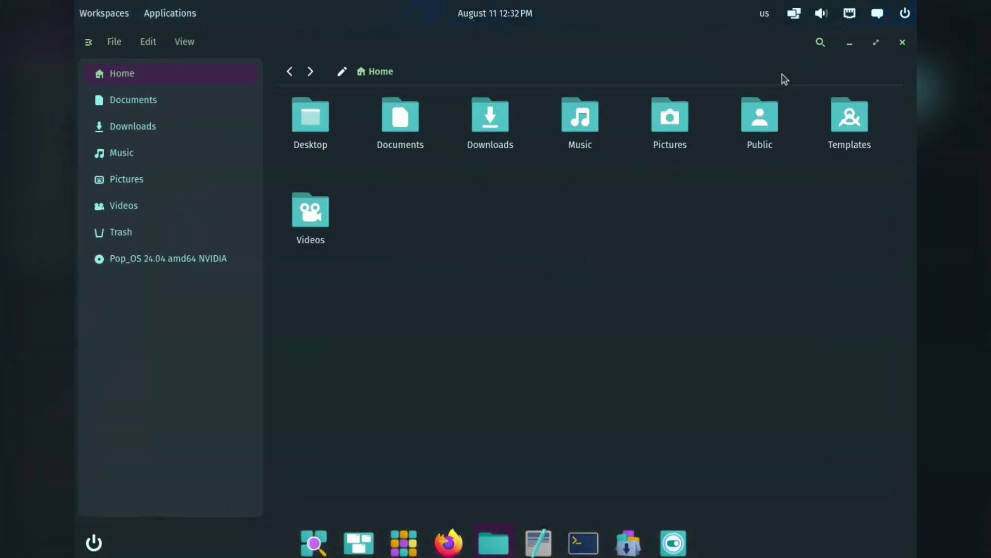
{"action": "left_click", "coordinate": [876, 43]}
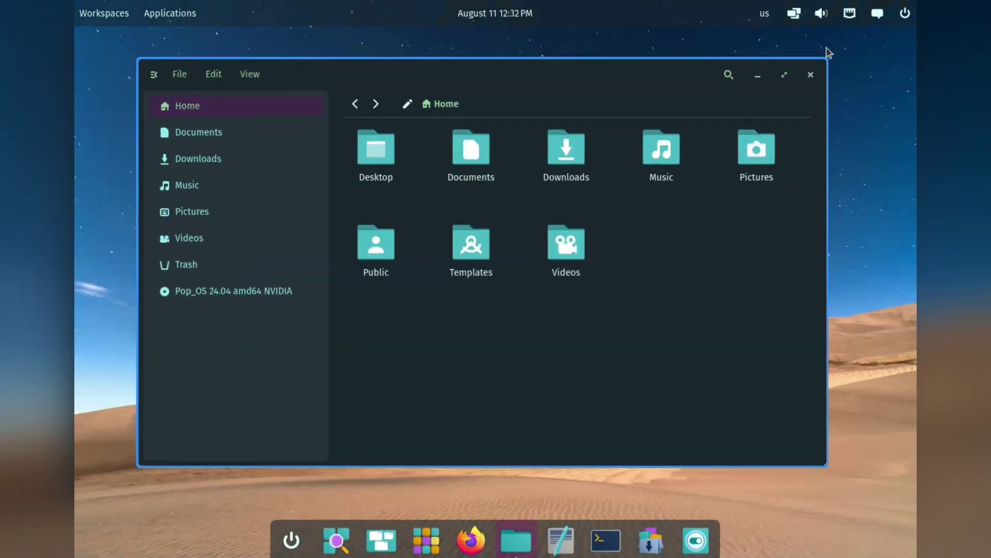
{"action": "left_click", "coordinate": [784, 76]}
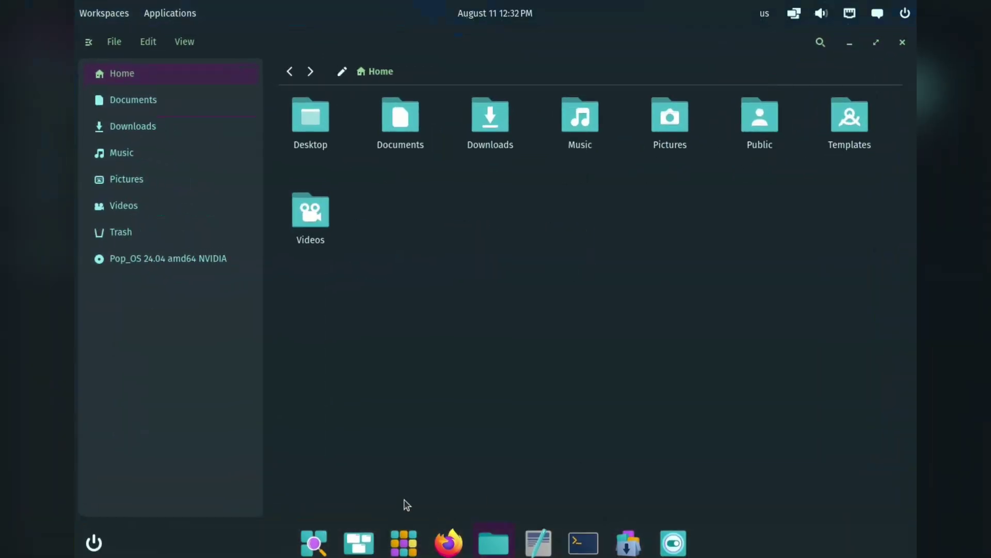
{"action": "left_click", "coordinate": [876, 43]}
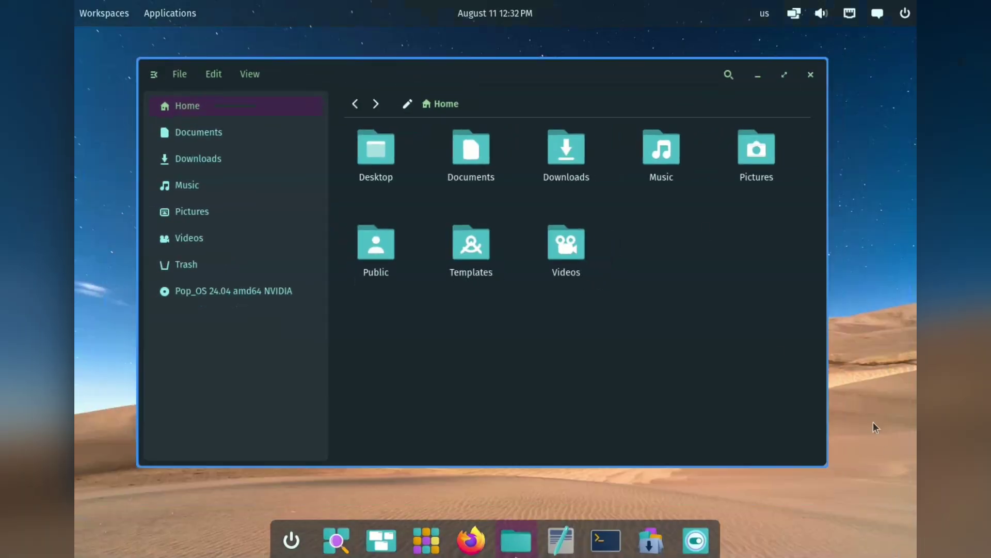
{"action": "left_click", "coordinate": [661, 538]}
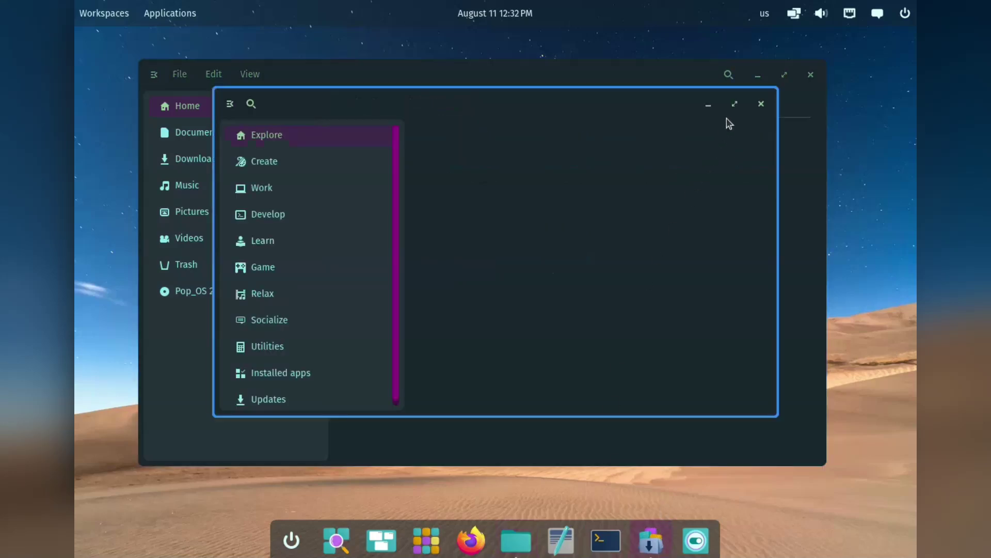
Move and enlarge the store window, glance at Create, then return to Explore
{"action": "left_click_drag", "start_coordinate": [653, 104], "coordinate": [574, 74]}
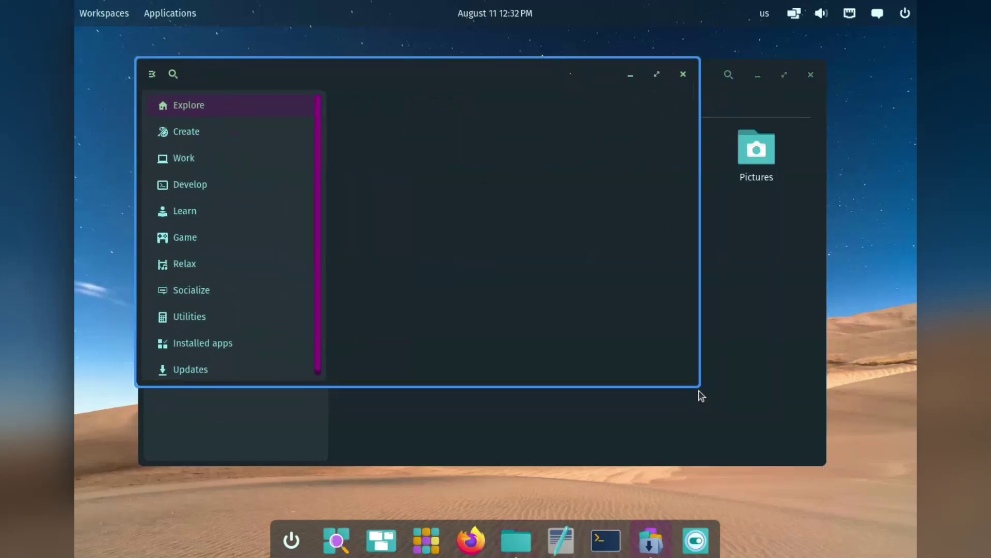
{"action": "left_click_drag", "start_coordinate": [694, 379], "coordinate": [859, 484]}
{"action": "left_click", "coordinate": [244, 135]}
{"action": "left_click", "coordinate": [248, 111]}
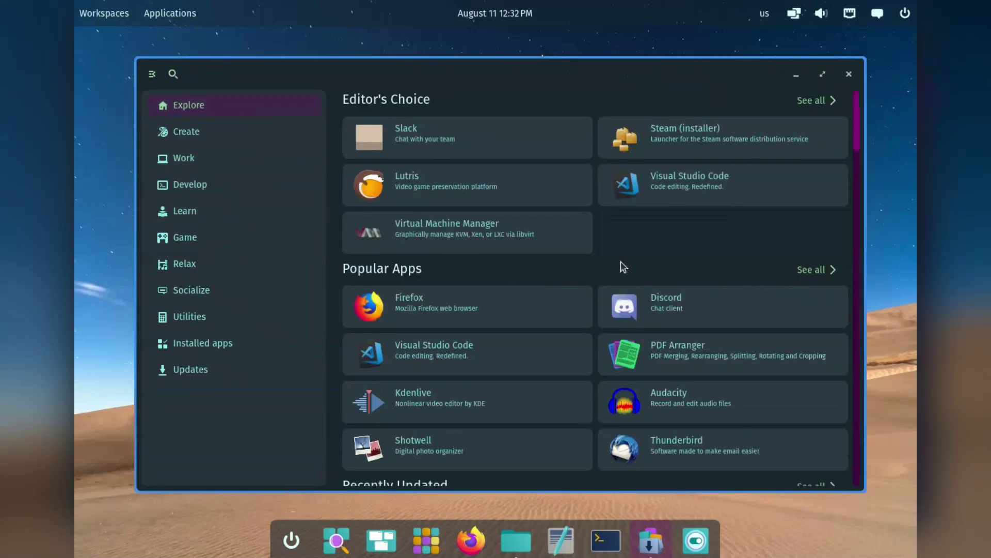
View the Lutris, Firefox and PDF Arranger detail pages from Explore
{"action": "left_click", "coordinate": [485, 188]}
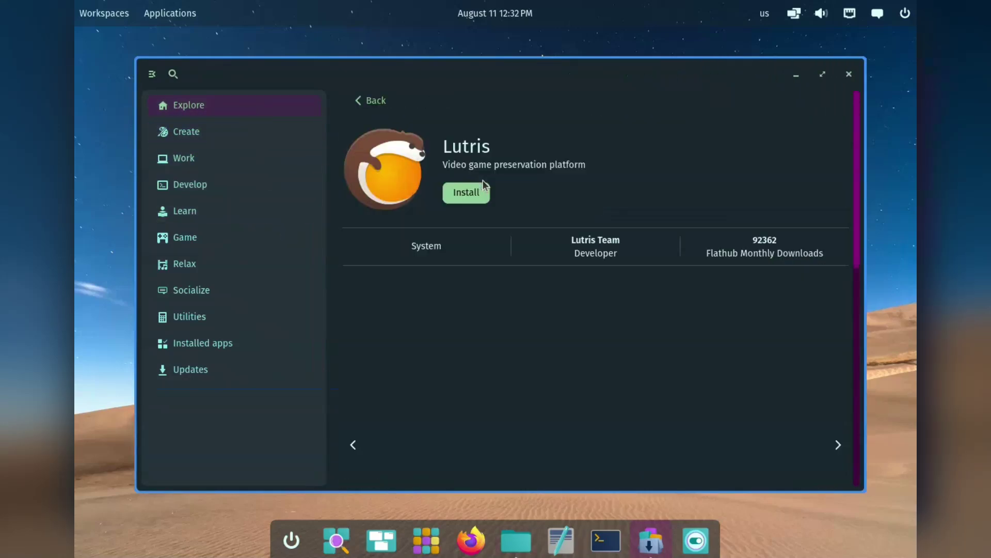
{"action": "left_click", "coordinate": [380, 104]}
{"action": "left_click", "coordinate": [520, 303]}
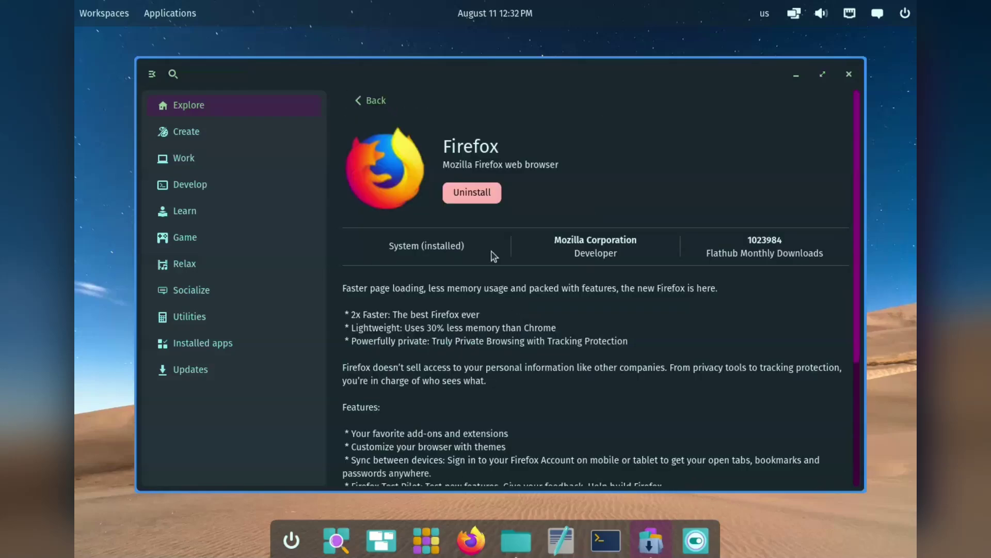
{"action": "left_click", "coordinate": [358, 101]}
{"action": "left_click", "coordinate": [675, 368]}
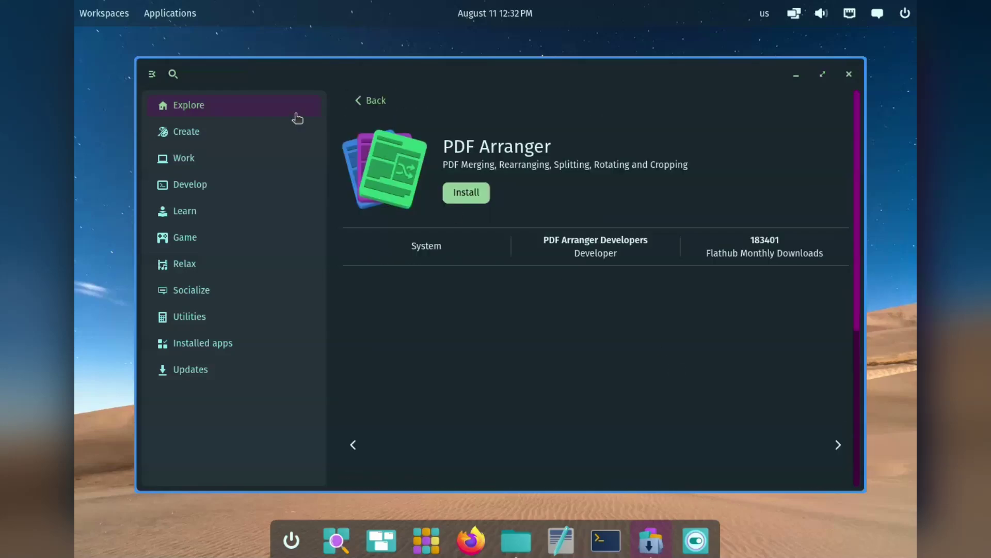
{"action": "left_click", "coordinate": [360, 100]}
In the Work category, view the Visual Studio Code and Godot Engine pages
{"action": "left_click", "coordinate": [228, 157]}
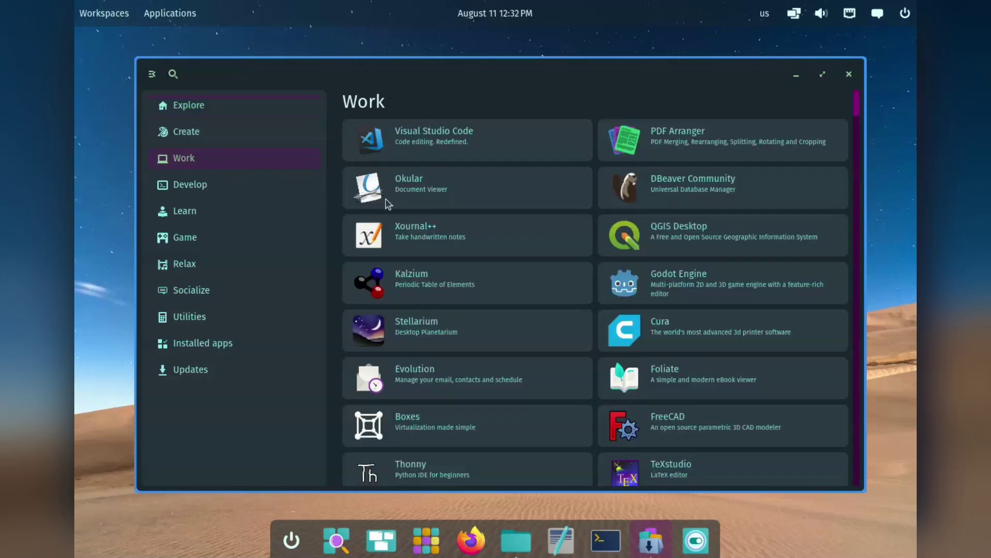
{"action": "left_click", "coordinate": [467, 163]}
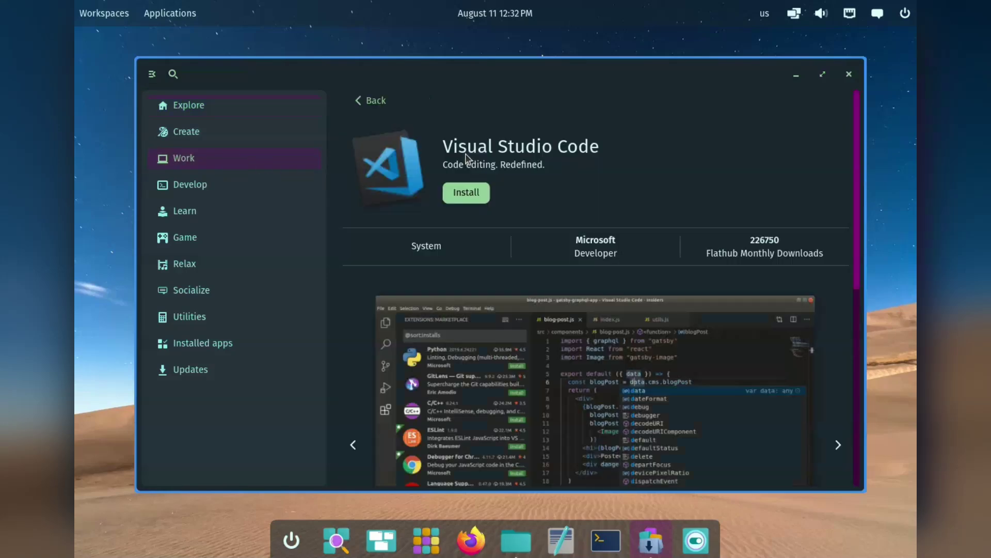
{"action": "left_click", "coordinate": [373, 102]}
{"action": "left_click", "coordinate": [689, 287]}
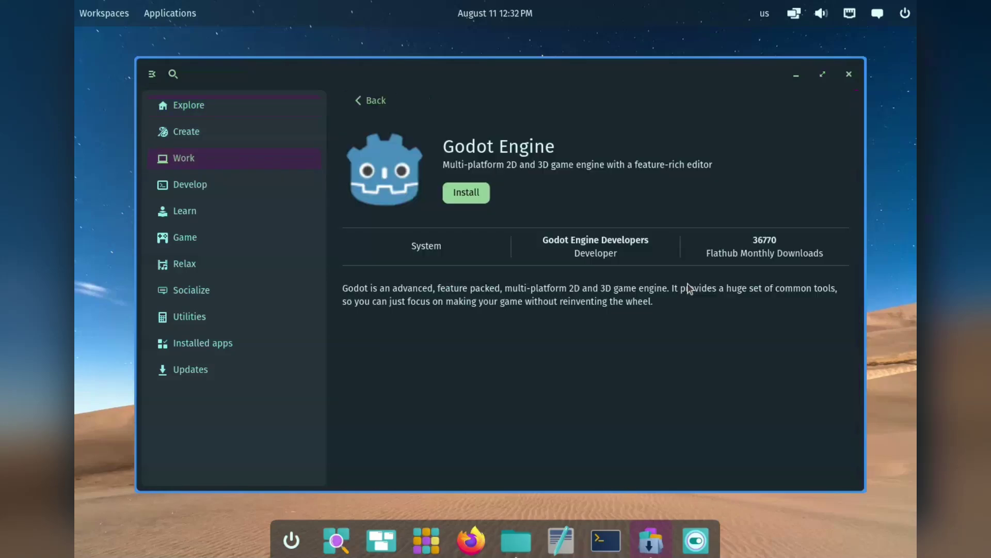
{"action": "left_click", "coordinate": [376, 100]}
View Lutris under Game, then maximize the store and list installed apps
{"action": "left_click", "coordinate": [319, 235]}
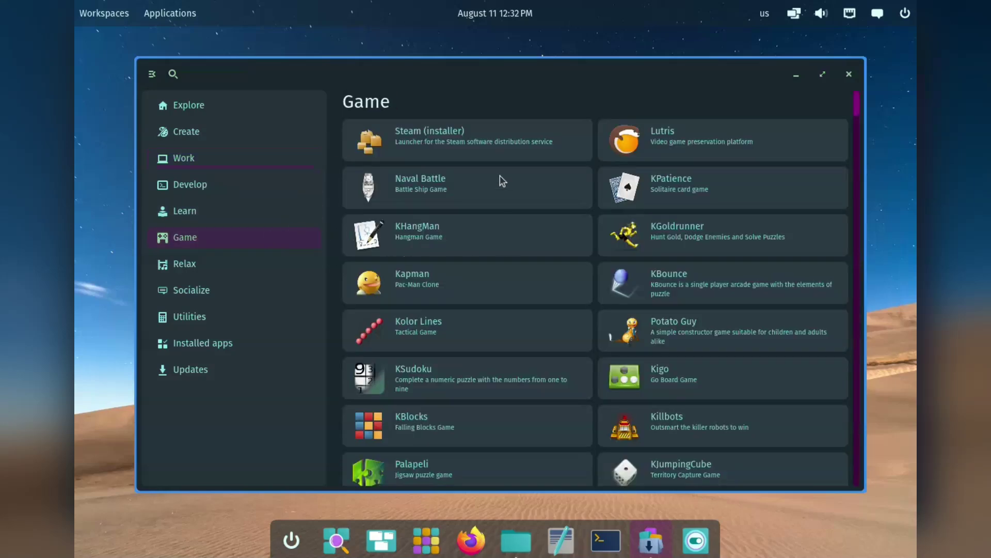
{"action": "left_click", "coordinate": [752, 134]}
{"action": "scroll", "coordinate": [750, 355], "scroll_direction": "down", "scroll_amount": 5}
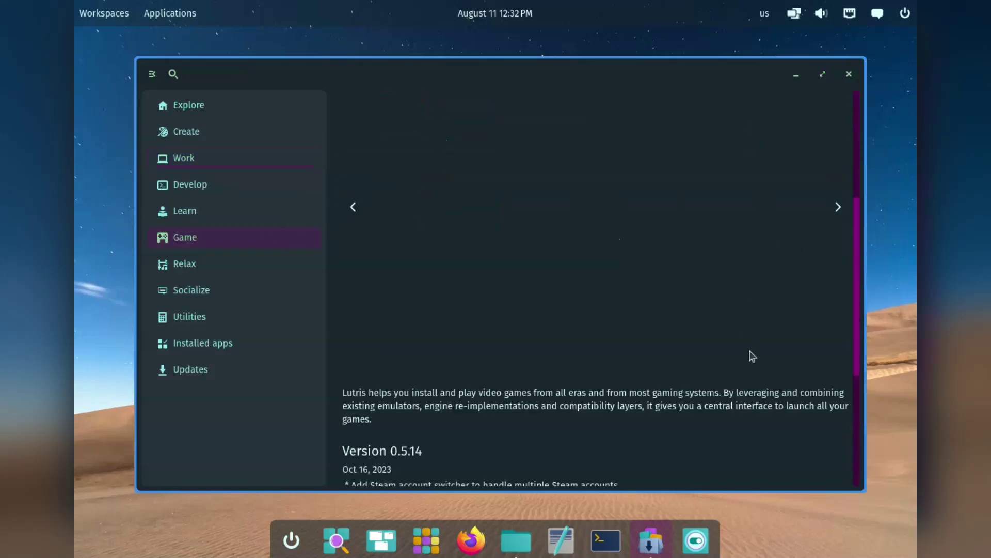
{"action": "scroll", "coordinate": [752, 356], "scroll_direction": "down", "scroll_amount": 5}
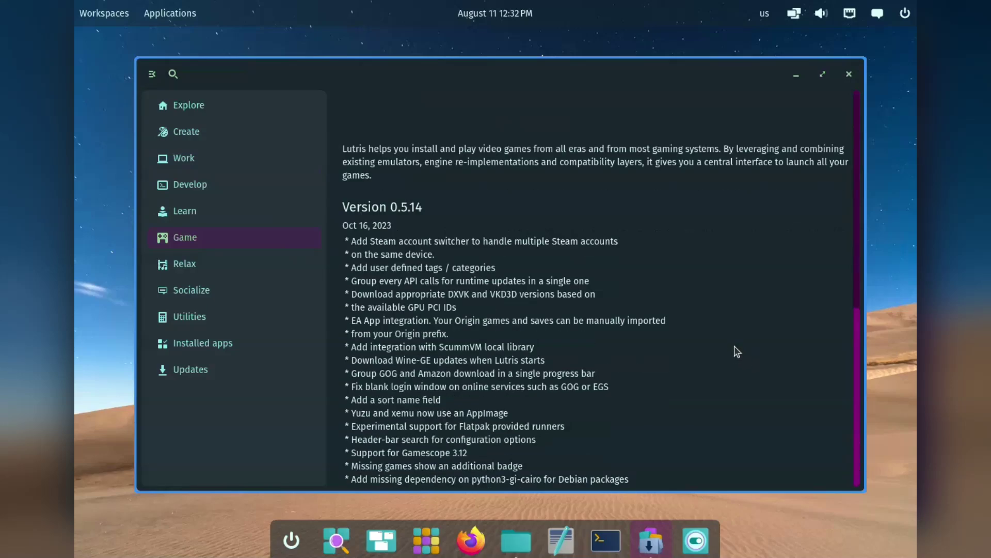
{"action": "left_click", "coordinate": [822, 74]}
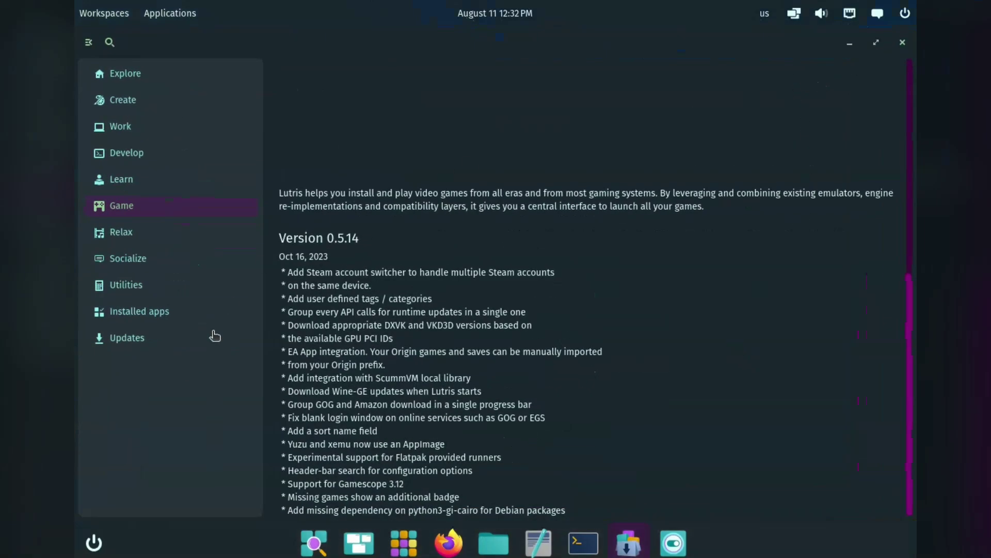
{"action": "left_click", "coordinate": [190, 323]}
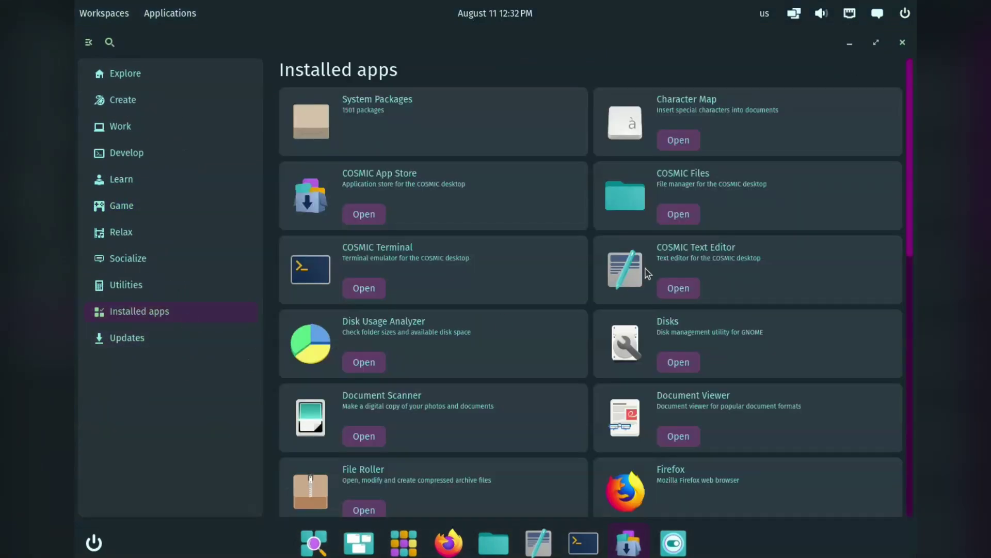
{"action": "scroll", "coordinate": [647, 272], "scroll_direction": "down", "scroll_amount": 10}
Run neofetch in a new terminal, then open a Home file manager beside it
{"action": "scroll", "coordinate": [647, 272], "scroll_direction": "up", "scroll_amount": 10}
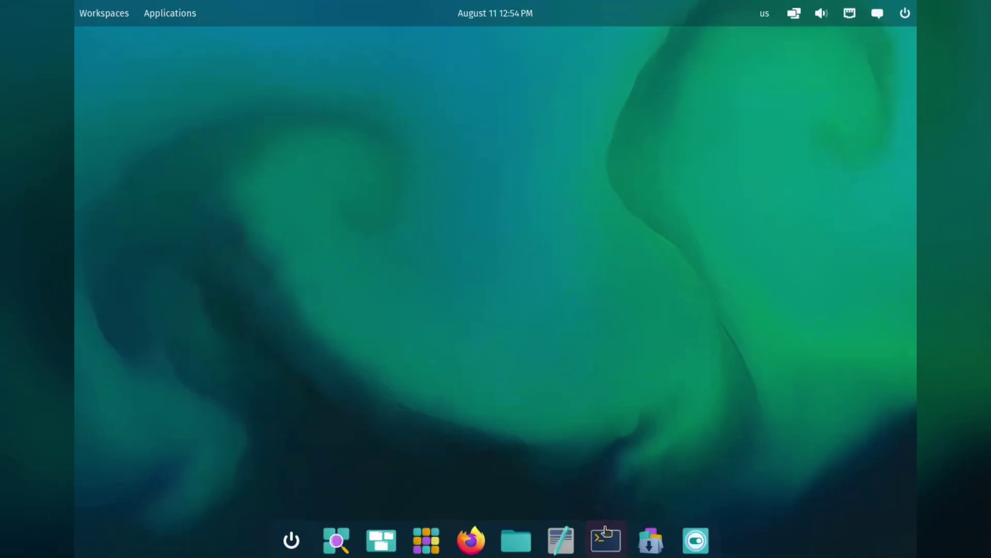
{"action": "left_click", "coordinate": [607, 530]}
{"action": "type", "text": "neofetch"}
{"action": "key", "text": "Return"}
{"action": "left_click_drag", "start_coordinate": [573, 115], "coordinate": [704, 70]}
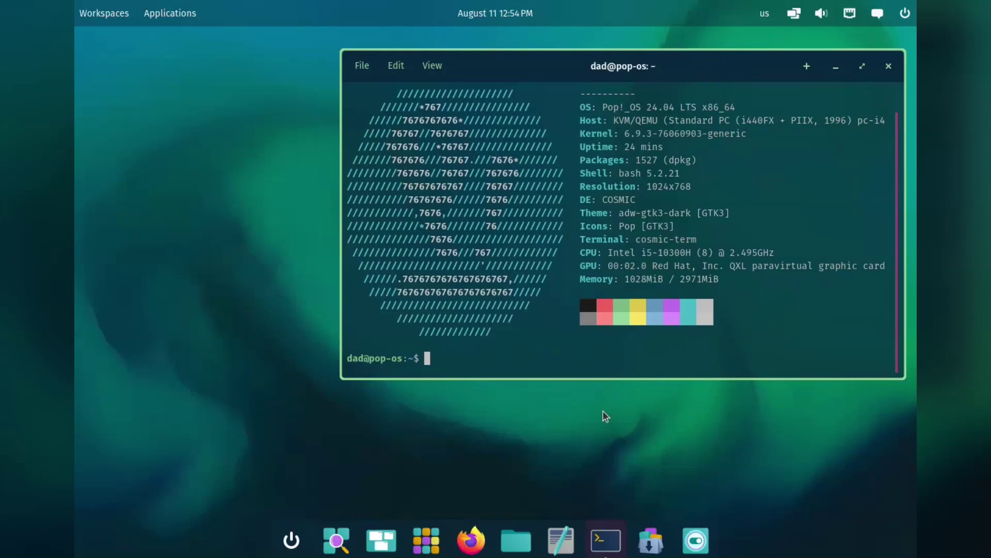
{"action": "left_click", "coordinate": [515, 539]}
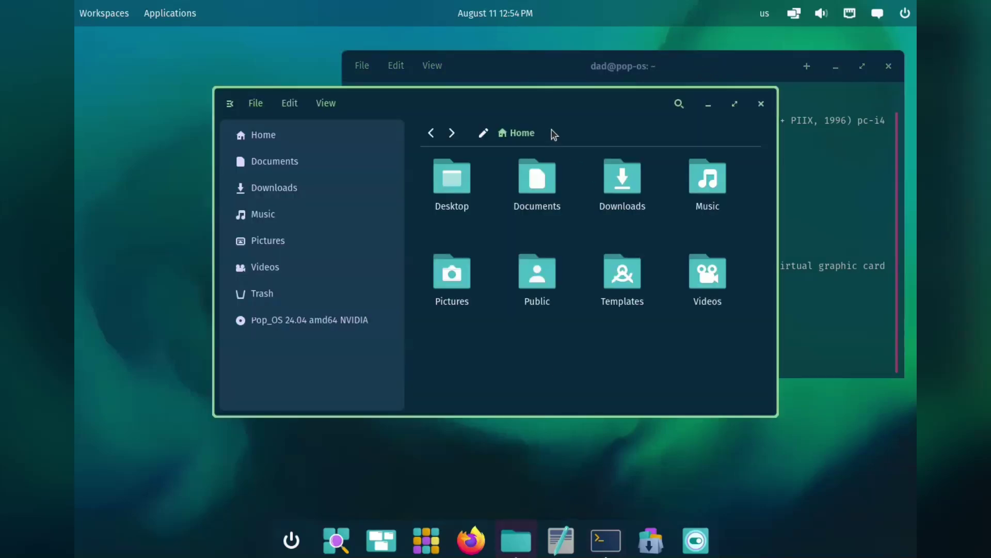
{"action": "left_click_drag", "start_coordinate": [573, 103], "coordinate": [447, 179]}
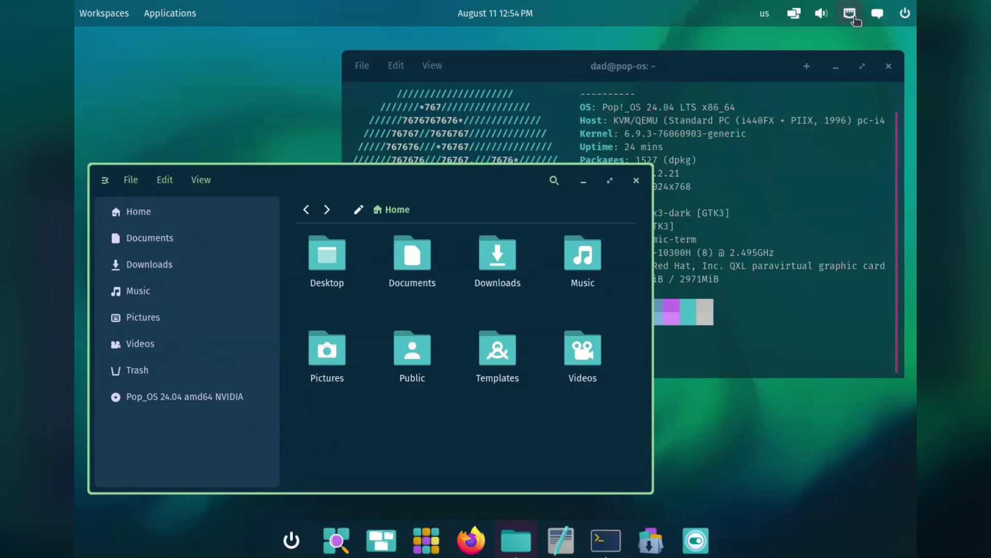
Enable auto-tiling so Files and the neofetch terminal tile side by side, Files sidebar hidden
{"action": "left_click", "coordinate": [798, 16]}
{"action": "left_click", "coordinate": [886, 51]}
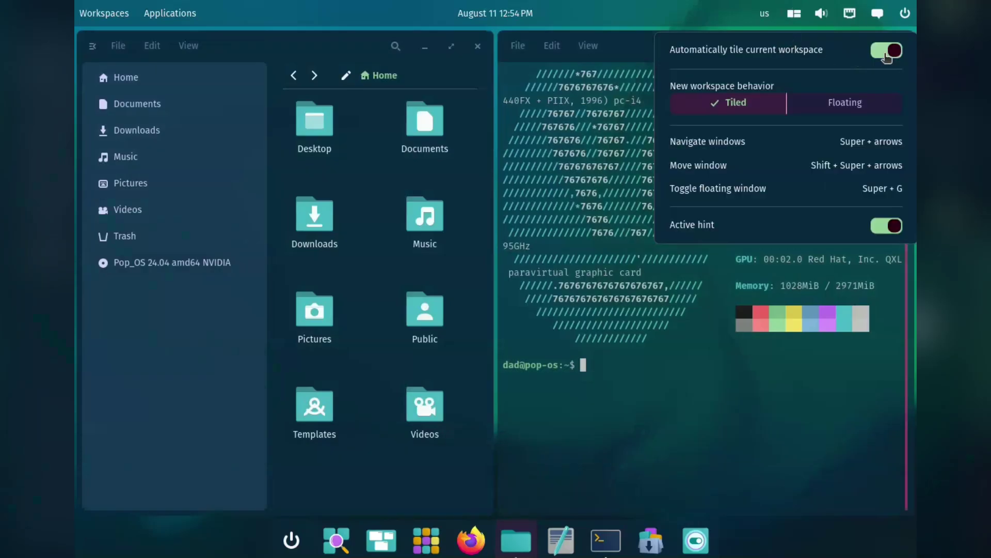
{"action": "left_click", "coordinate": [684, 395]}
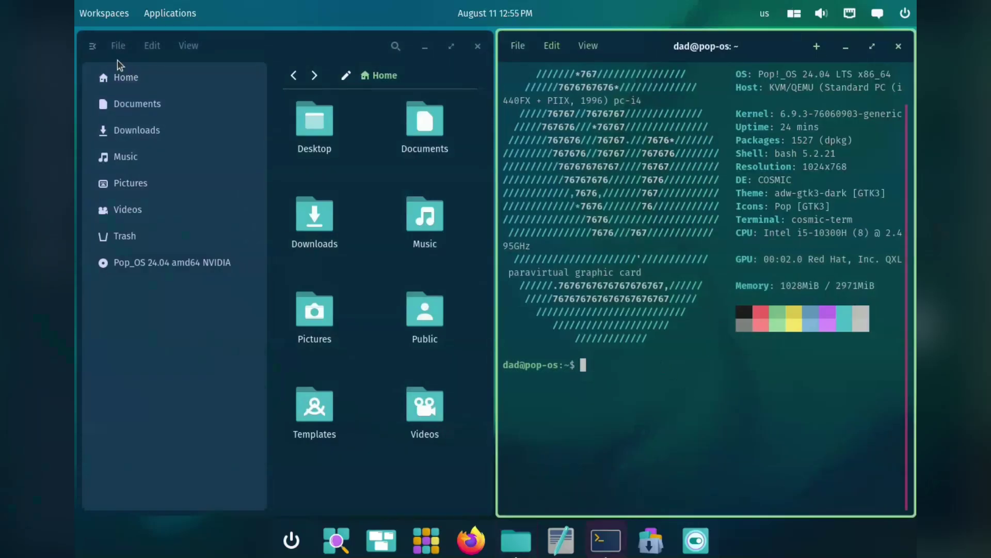
{"action": "left_click", "coordinate": [93, 46]}
{"action": "left_click", "coordinate": [703, 386]}
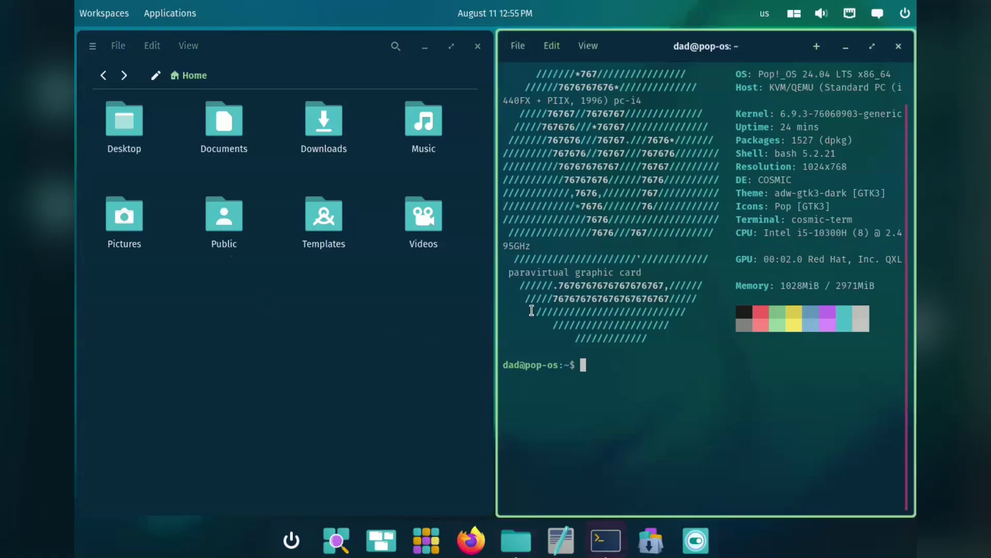